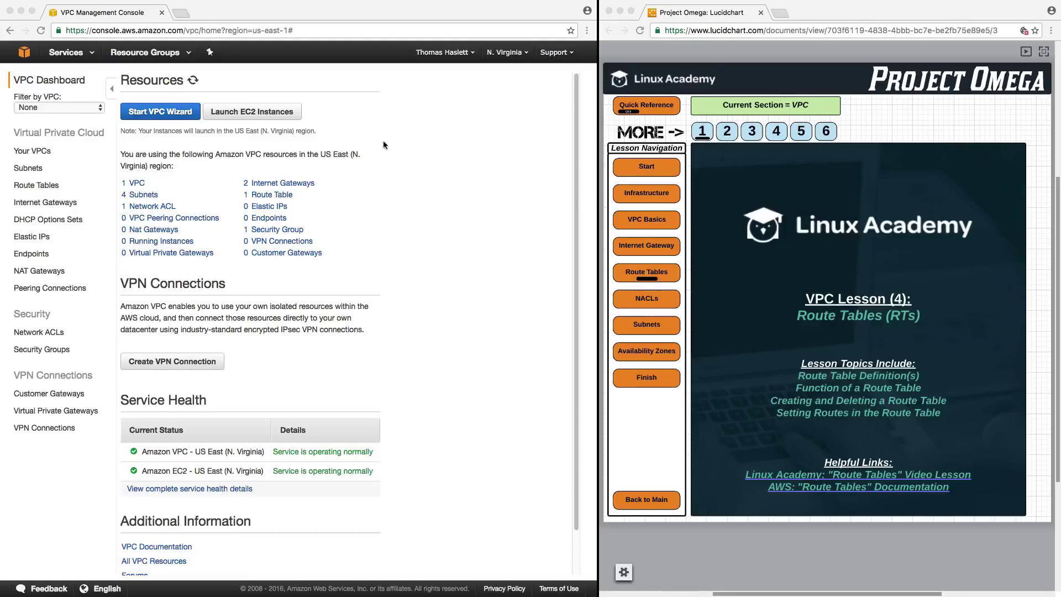
# Show page 2 of the Route Tables lesson, and select the main route table in the VPC's route table list.
pyautogui.click(727, 134)
pyautogui.click(727, 135)
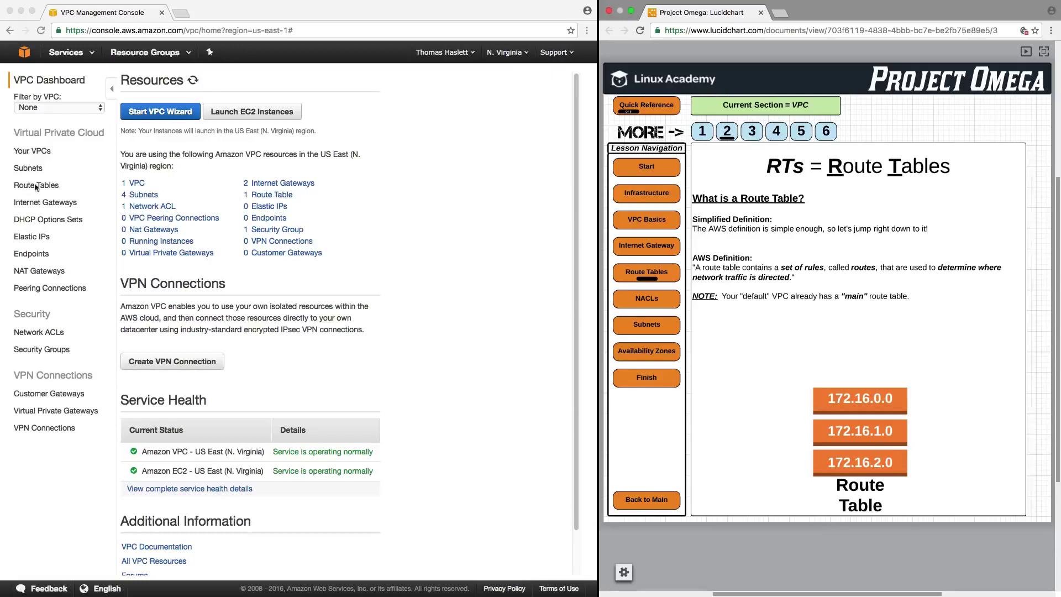
pyautogui.click(279, 195)
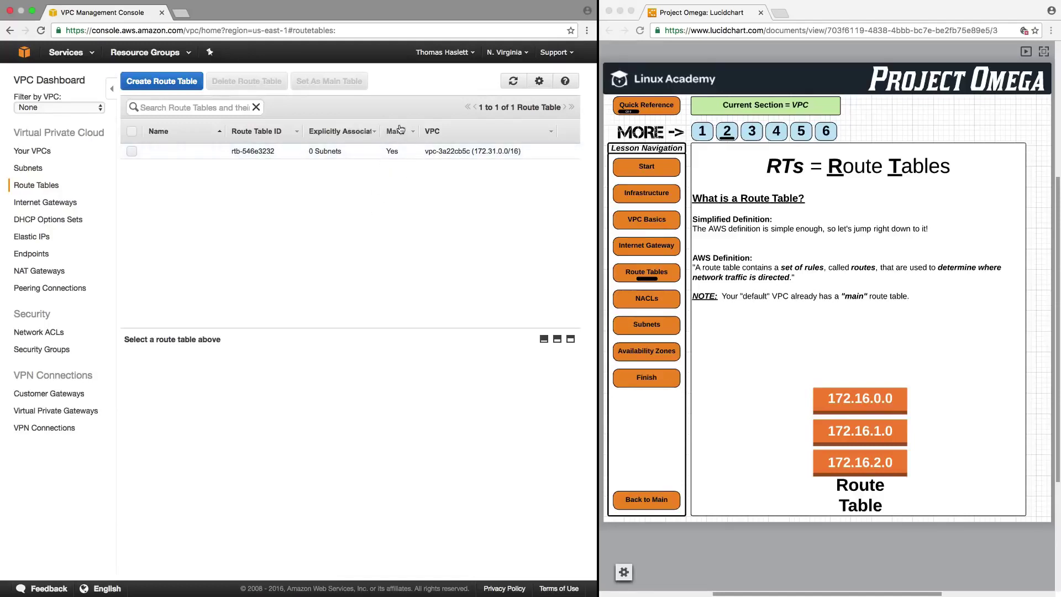
pyautogui.click(363, 153)
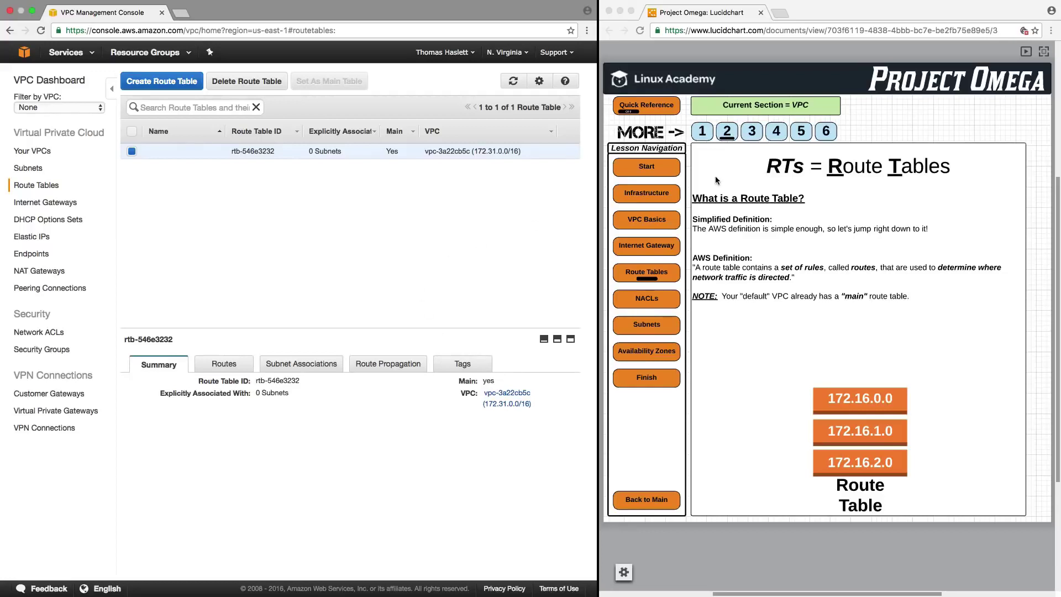
# Show page 3 of the lesson and examine the local and 0.0.0.0/0 routes of the selected route table.
pyautogui.click(753, 135)
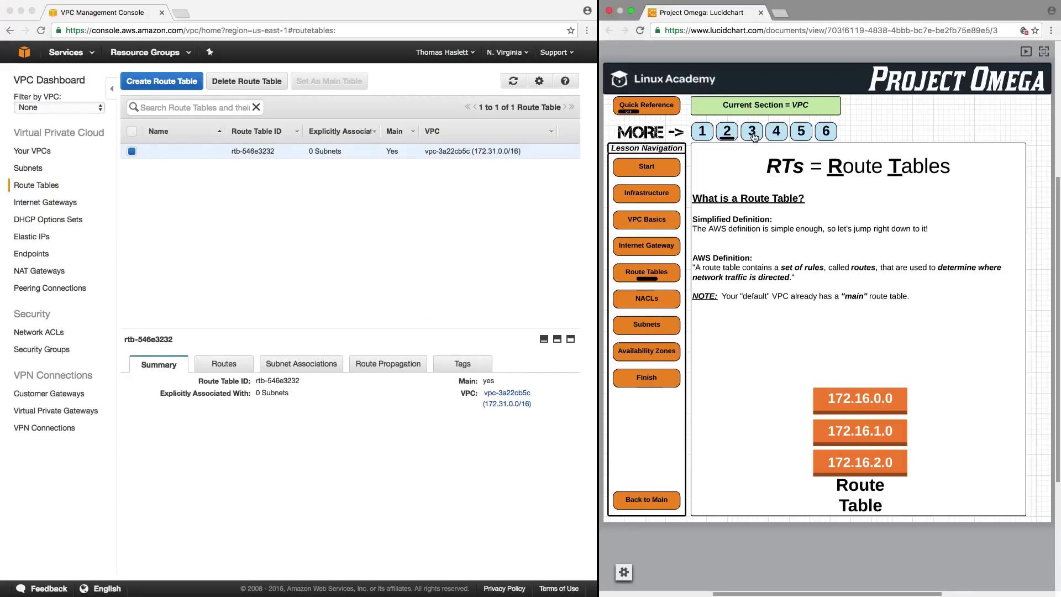
pyautogui.click(753, 134)
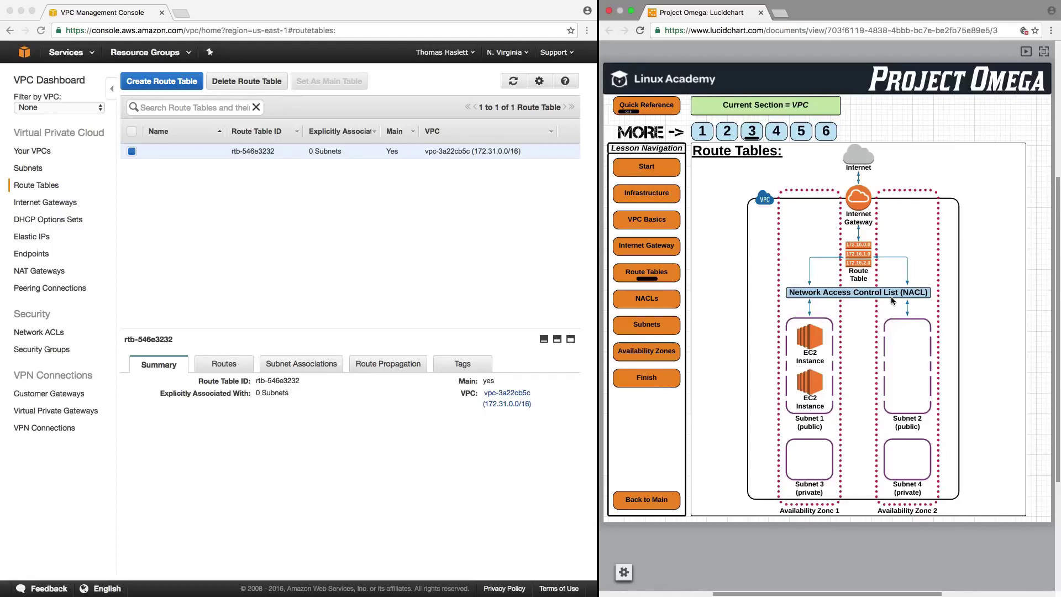
pyautogui.click(207, 252)
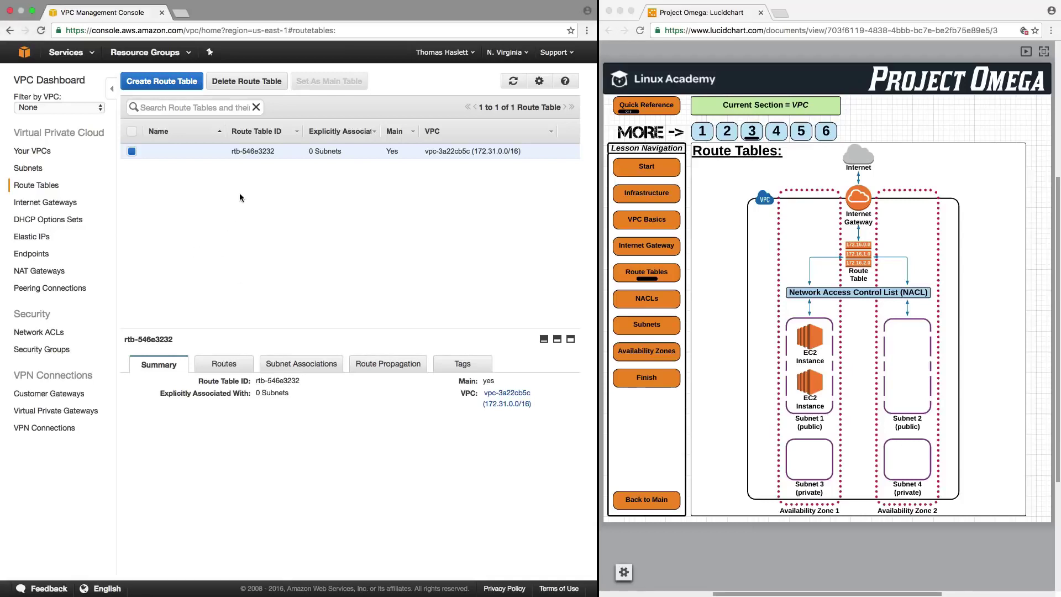
pyautogui.click(231, 368)
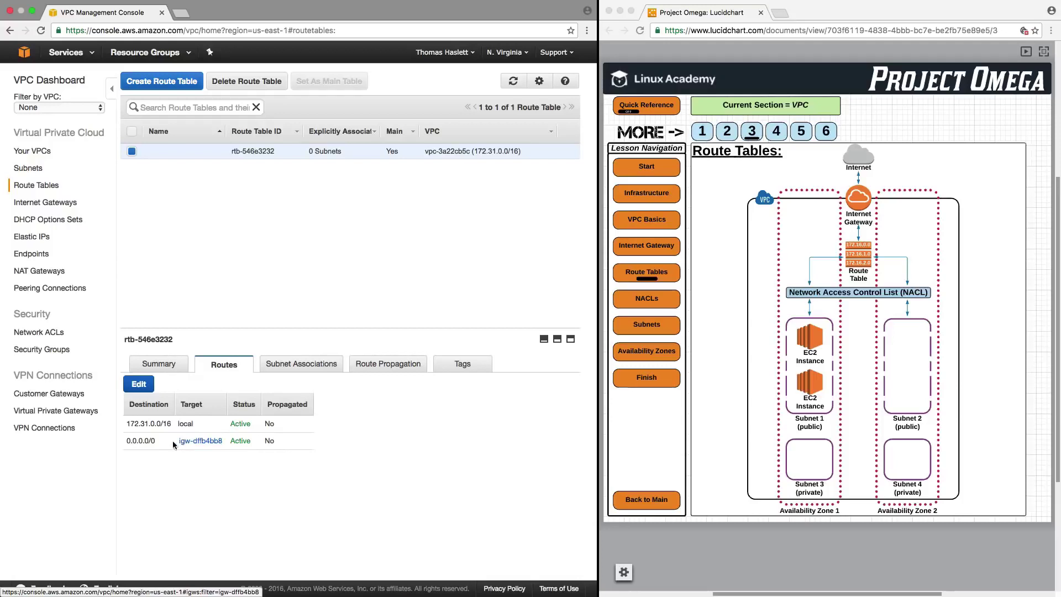
pyautogui.moveTo(279, 442); pyautogui.dragTo(126, 442)
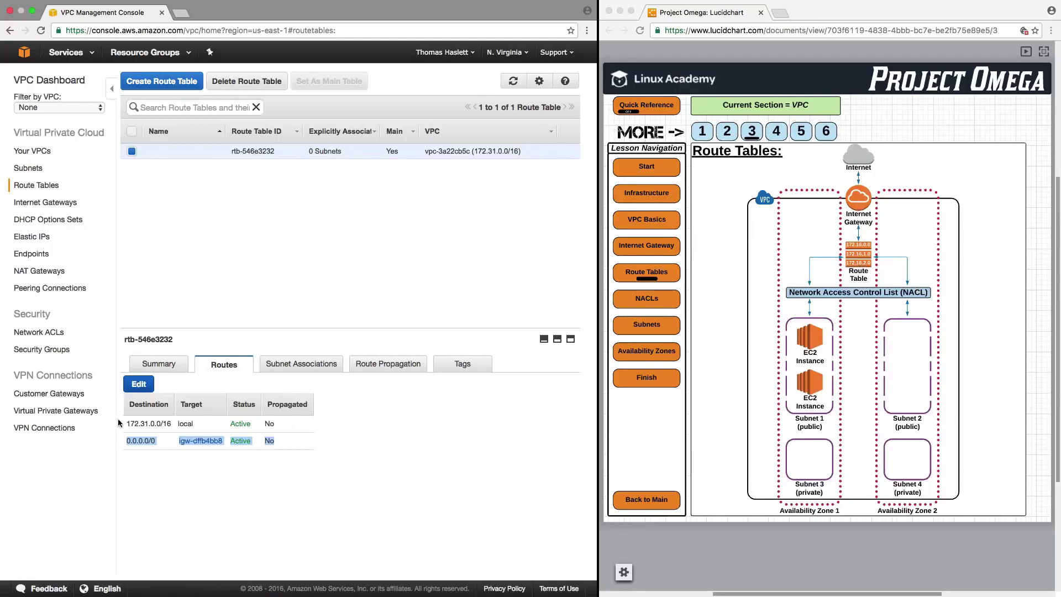
pyautogui.moveTo(119, 423); pyautogui.dragTo(170, 422)
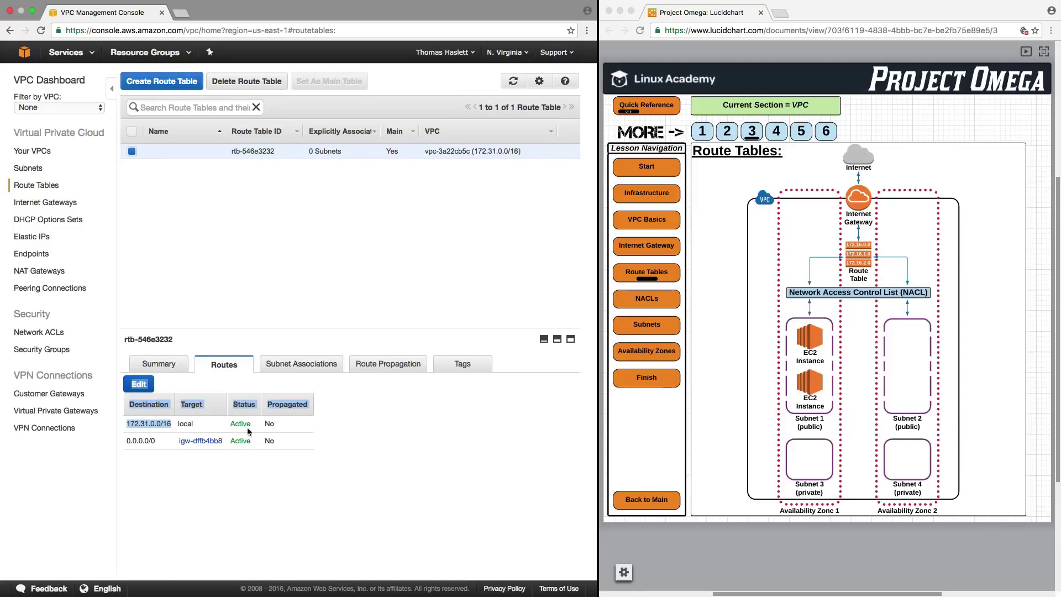
pyautogui.moveTo(285, 429); pyautogui.dragTo(124, 425)
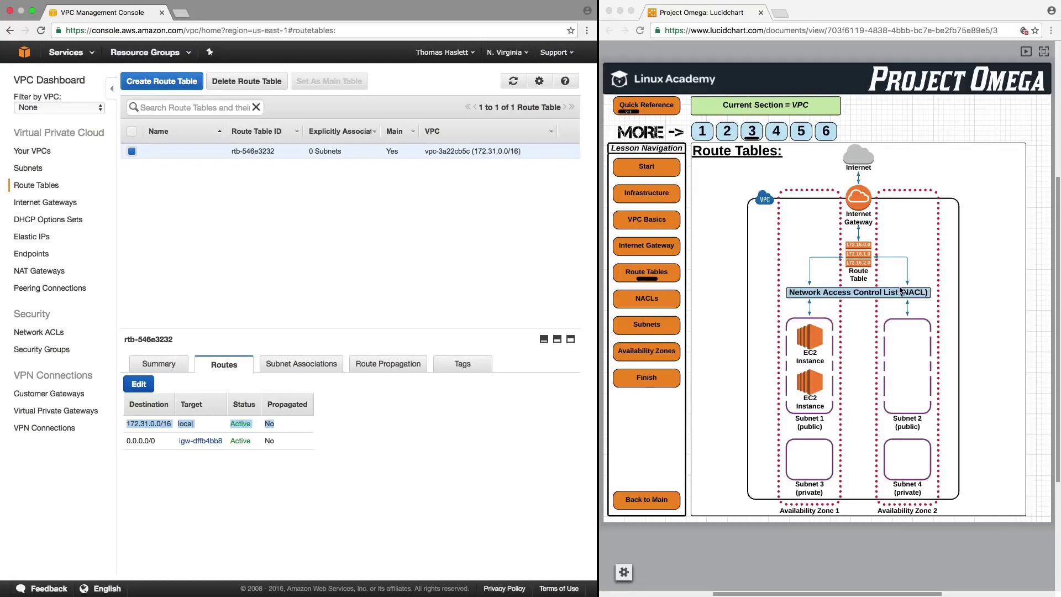
pyautogui.click(770, 161)
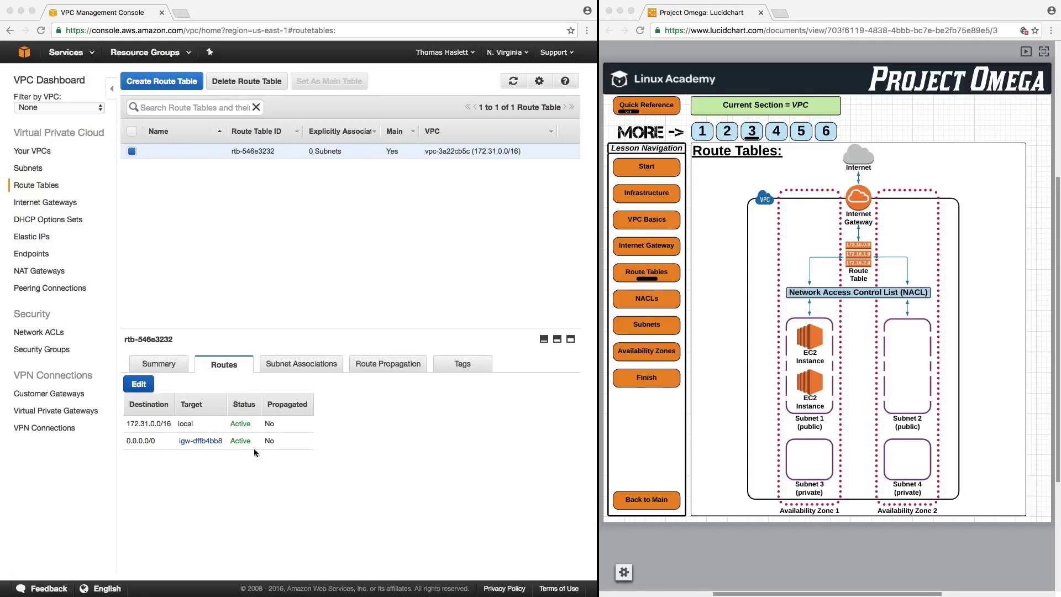
# Open the 0.0.0.0/0 route's internet gateway in a new browser tab, list all gateways unfiltered, and return to the route table.
pyautogui.rightClick(201, 442)
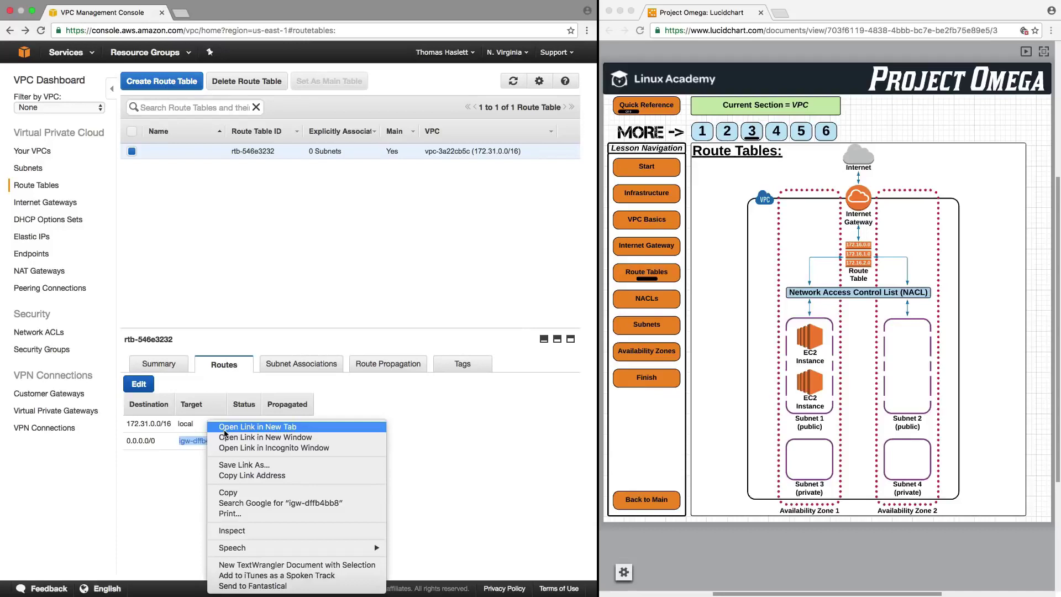
pyautogui.click(224, 429)
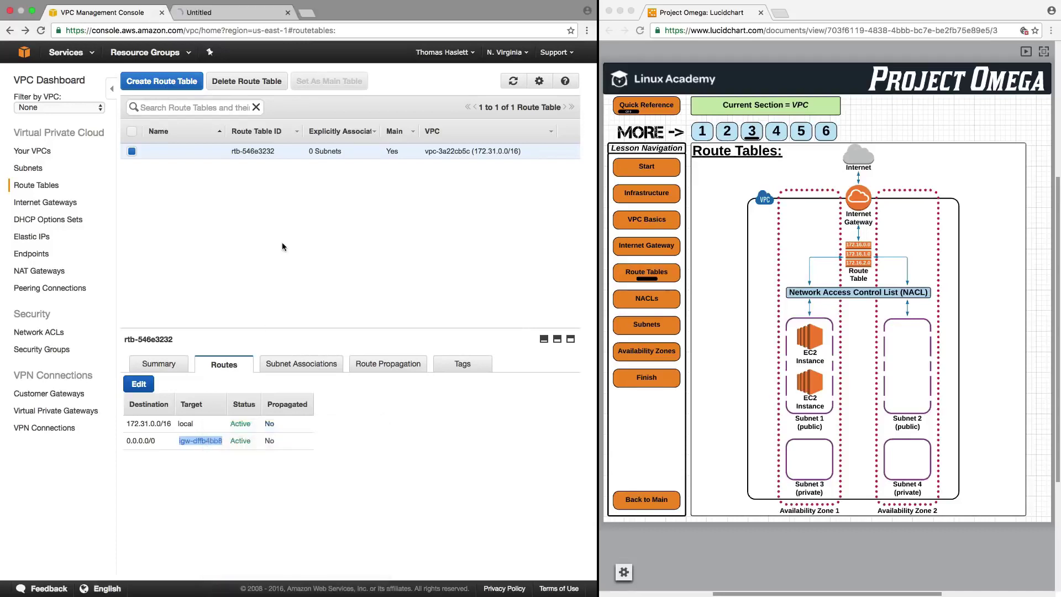
pyautogui.click(230, 13)
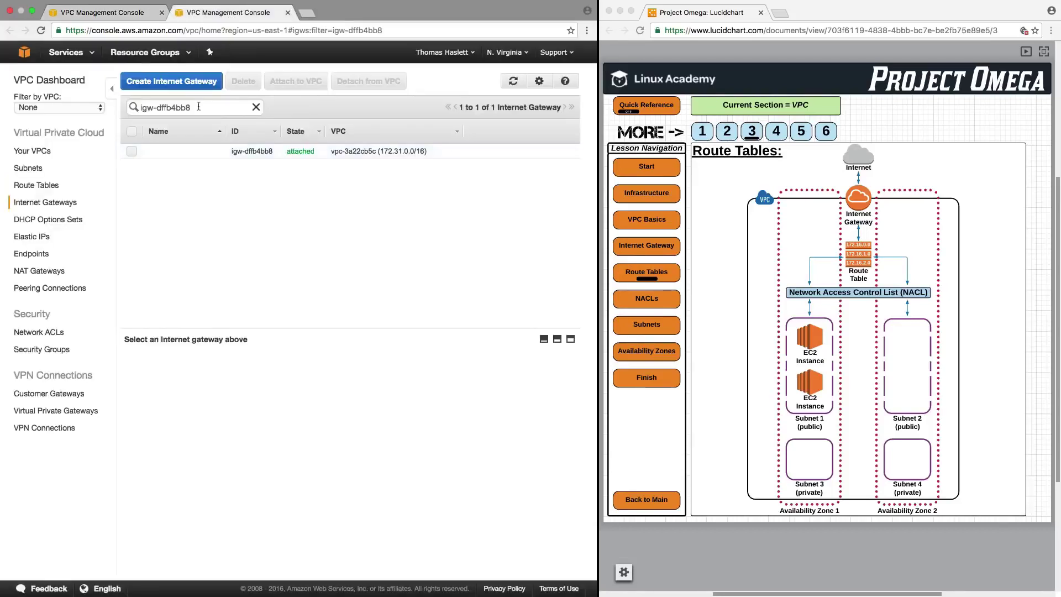
pyautogui.click(256, 108)
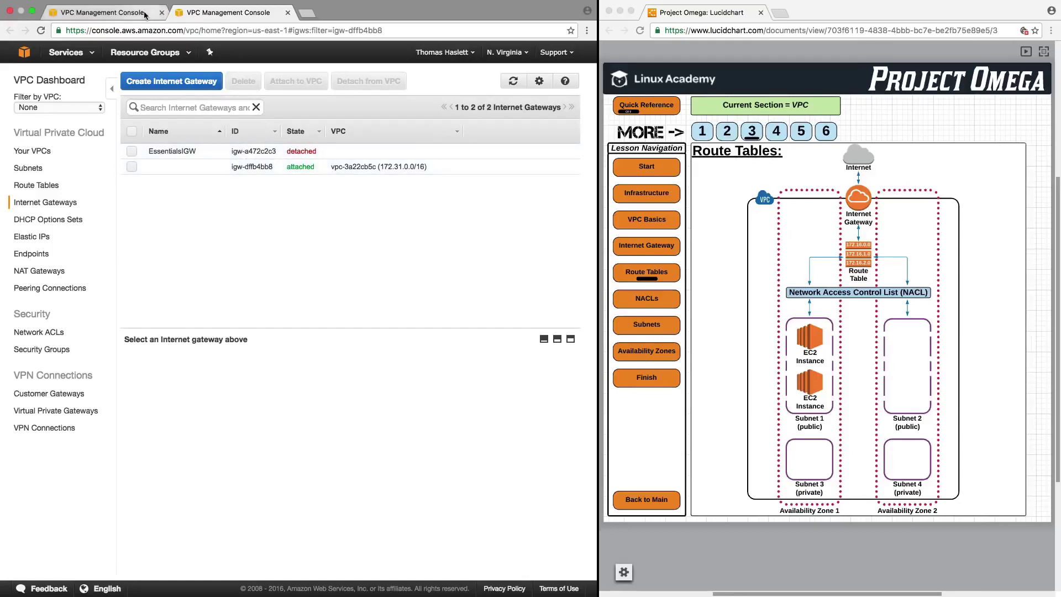
pyautogui.press('super+bracketleft')
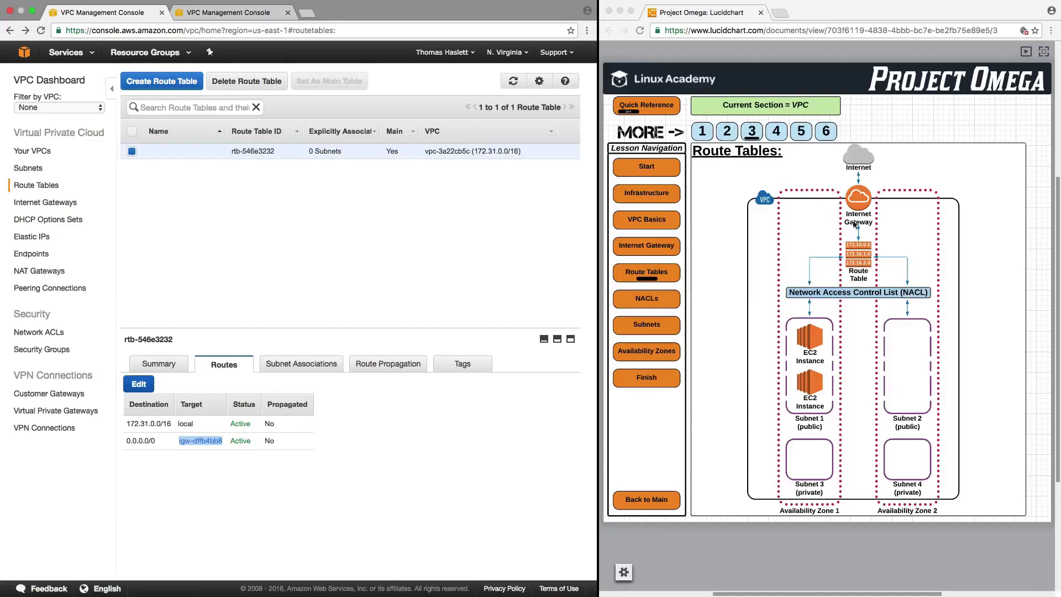
pyautogui.click(347, 425)
# Detach internet gateway igw-dffb4bb8 from its VPC.
pyautogui.click(234, 13)
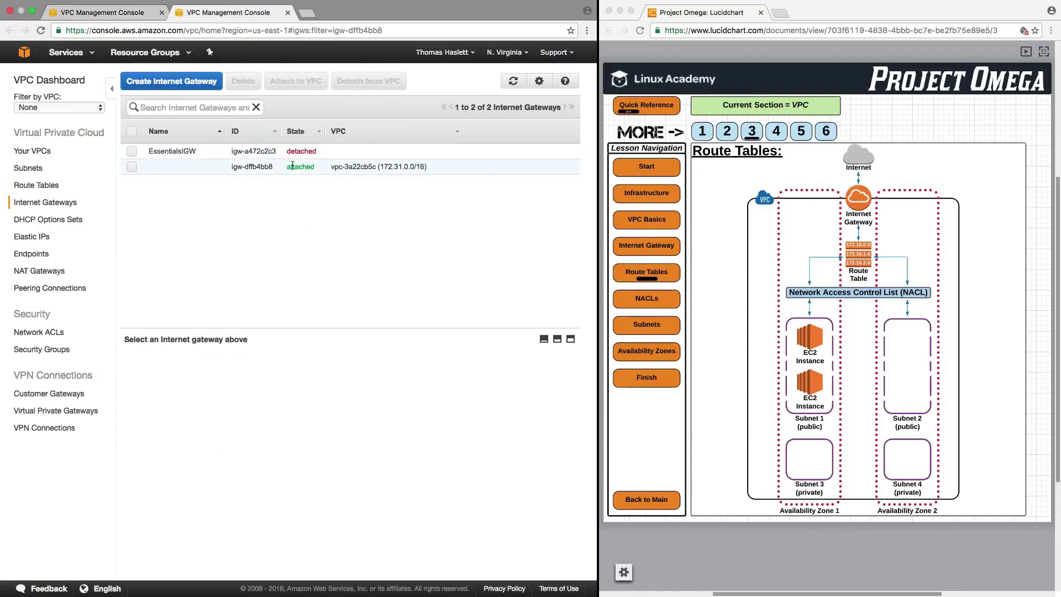
pyautogui.click(134, 165)
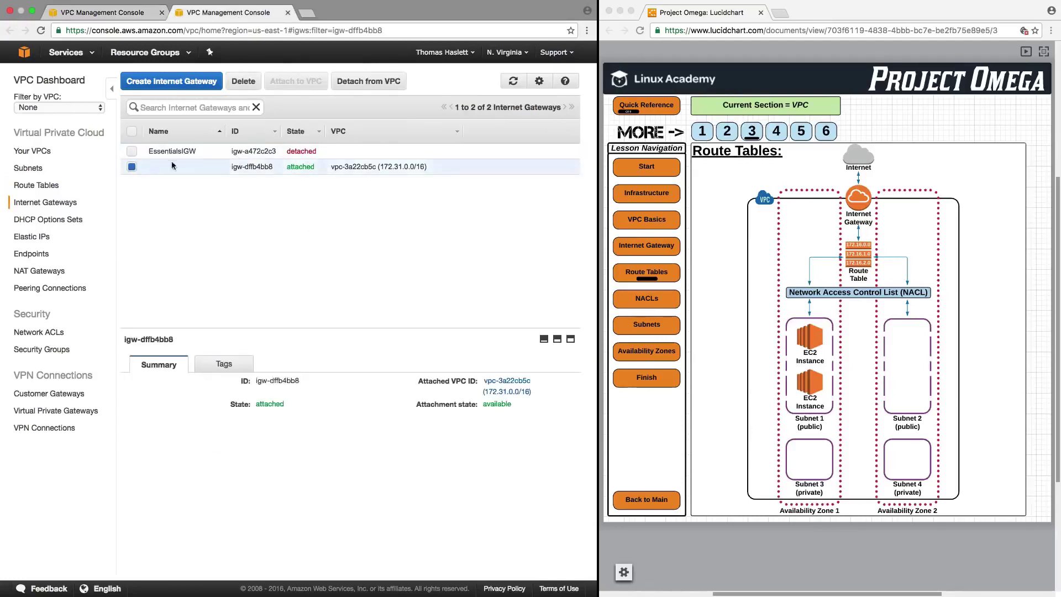
pyautogui.click(349, 87)
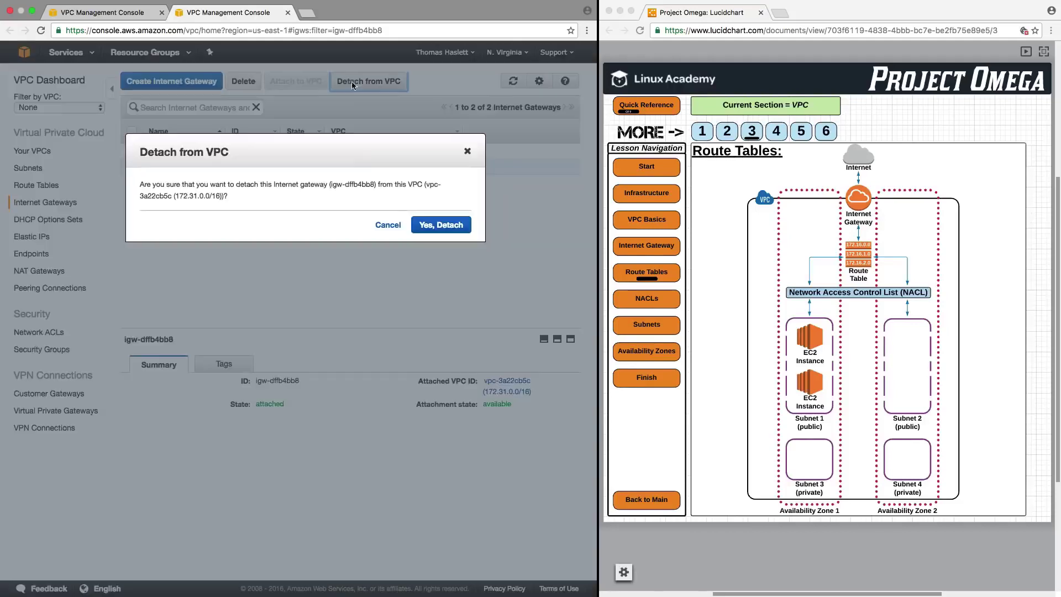
pyautogui.click(437, 227)
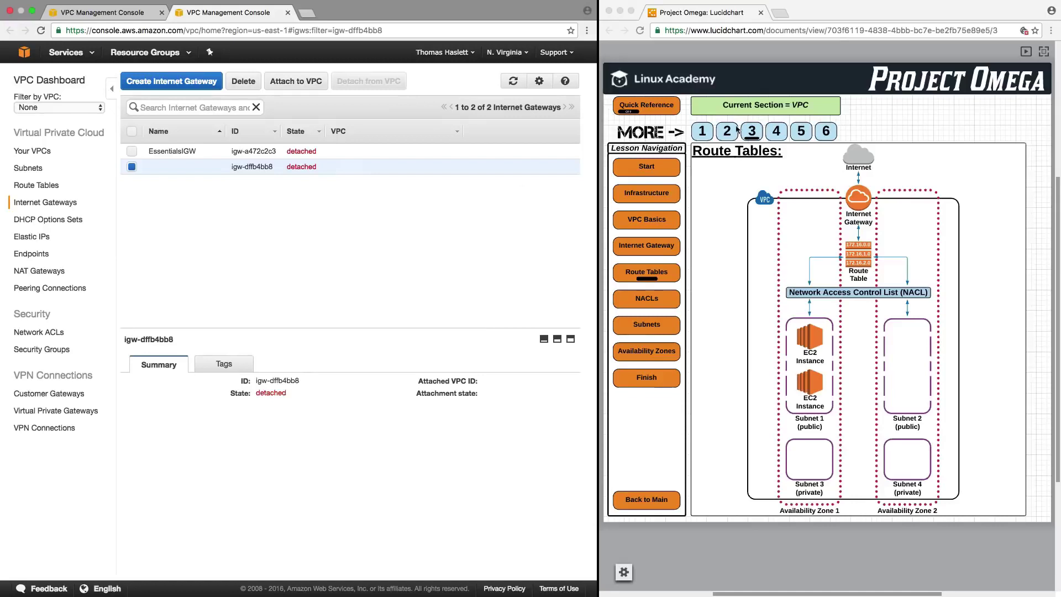
# Show page 4 of the lesson, reload the route tables page, and check the 0.0.0.0/0 route's status in rtb-546e3232.
pyautogui.click(777, 133)
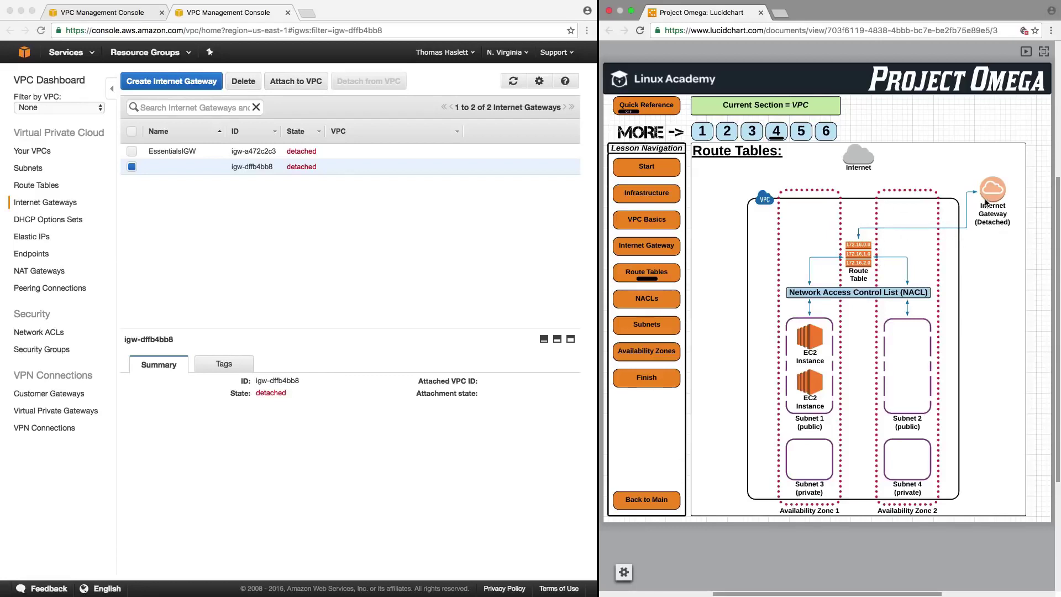
pyautogui.click(9, 31)
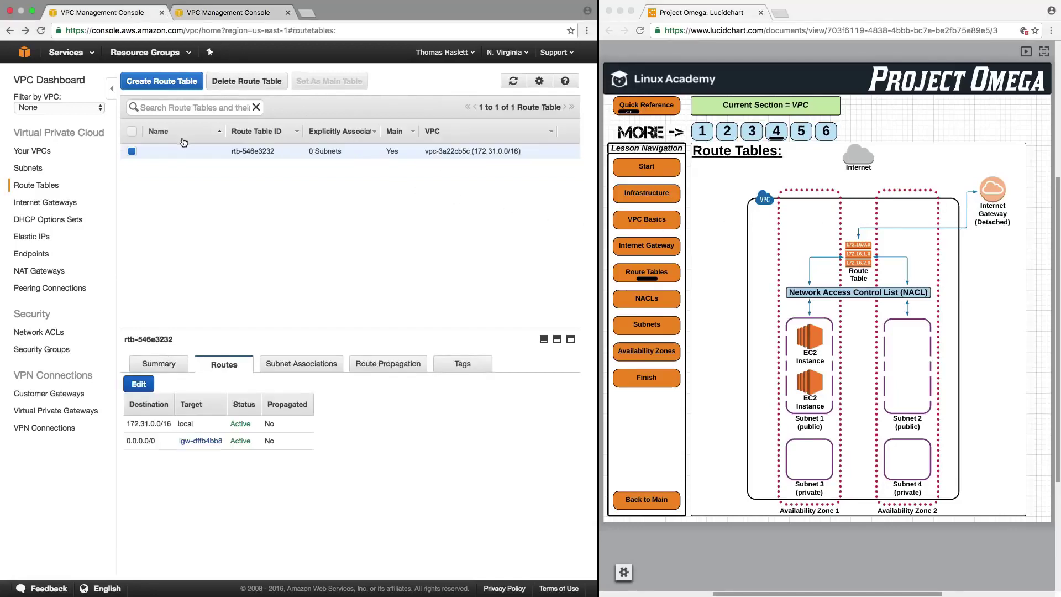
pyautogui.click(41, 31)
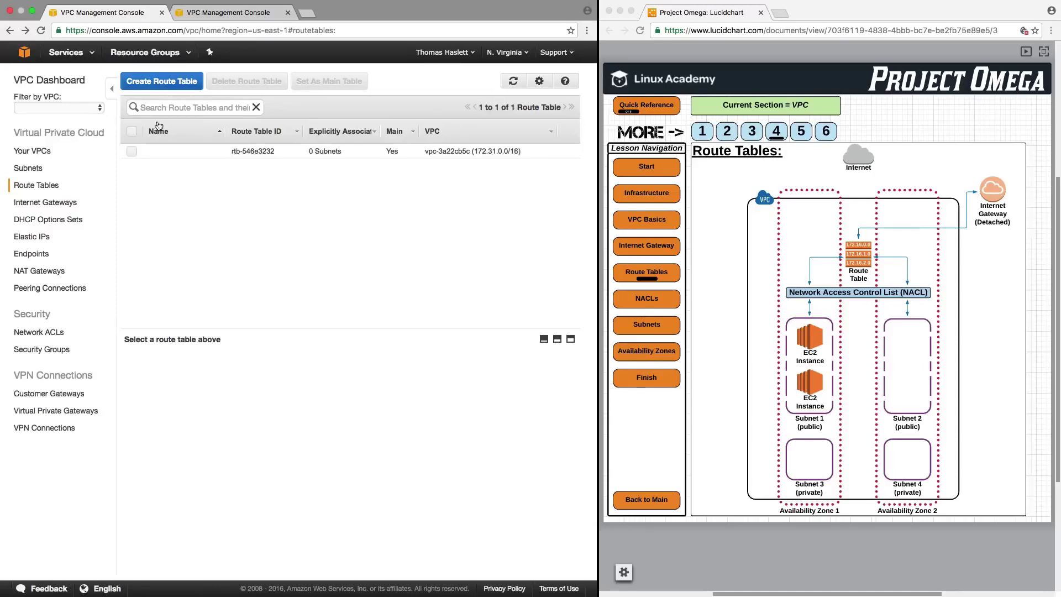
pyautogui.click(270, 151)
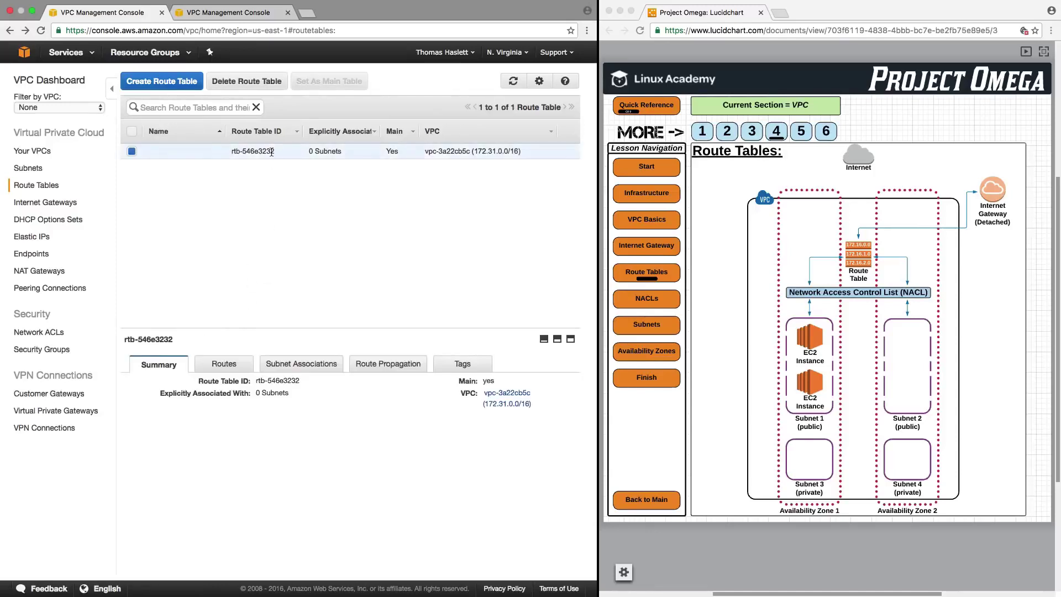
pyautogui.click(227, 359)
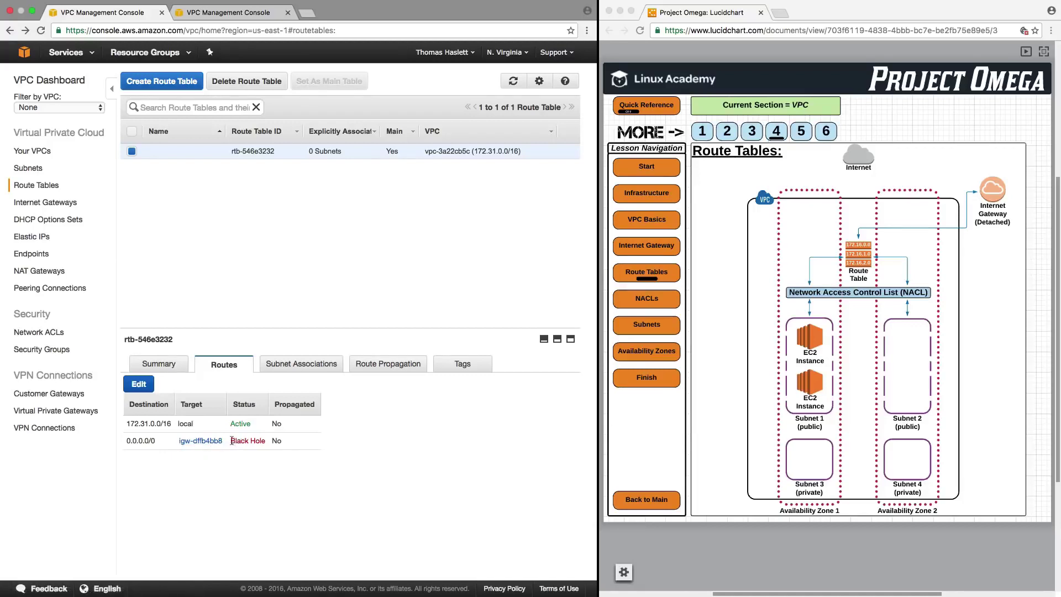
pyautogui.moveTo(231, 440); pyautogui.dragTo(266, 441)
# Compare the route table diagrams on lesson pages 3 and 4, ending on page 4.
pyautogui.click(764, 136)
pyautogui.click(762, 136)
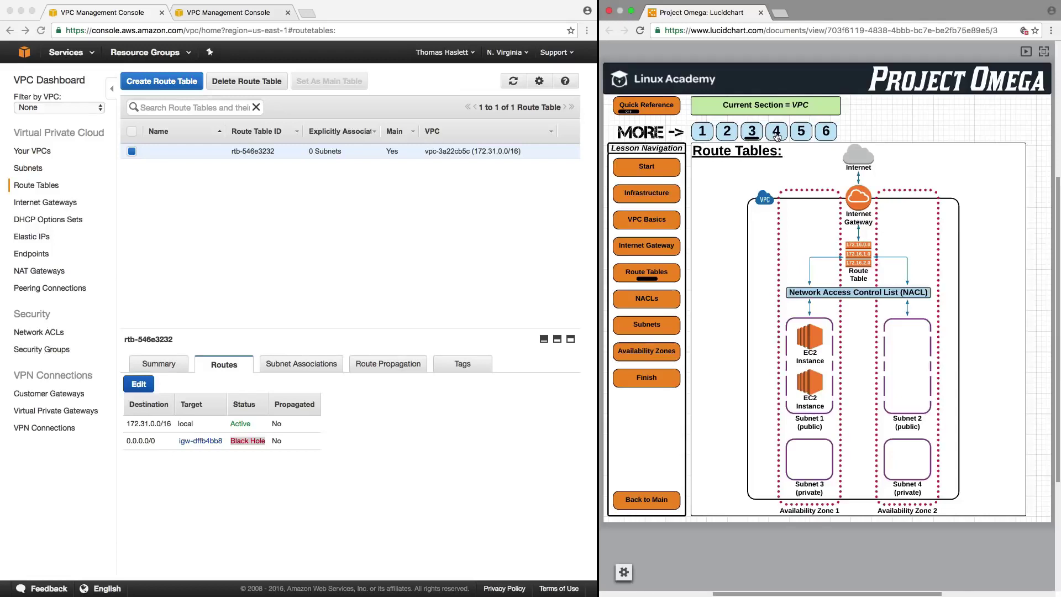
pyautogui.click(777, 135)
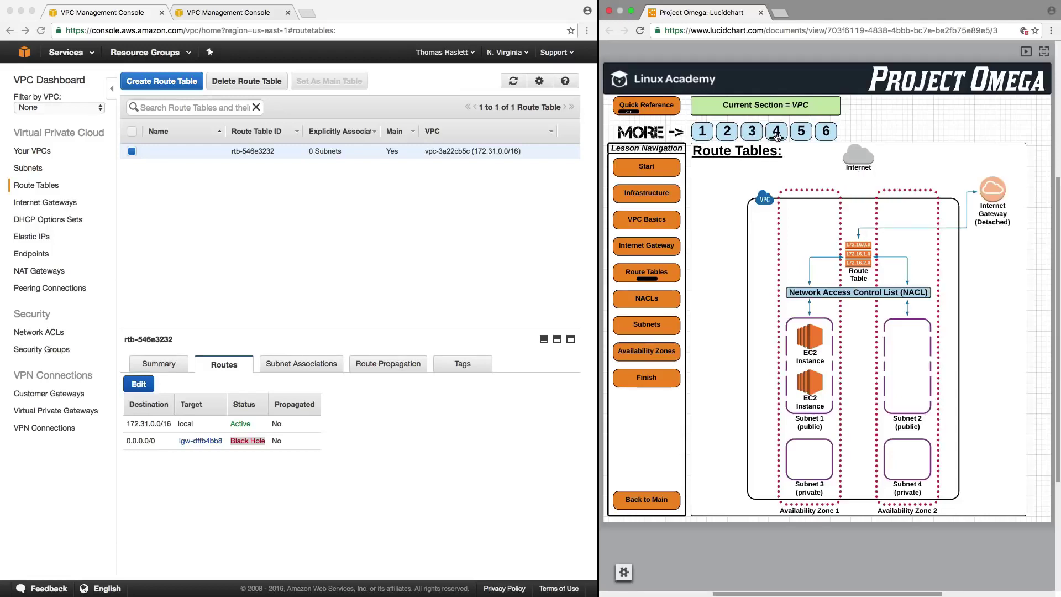
# Attach only the EssentialsIGW internet gateway to the VPC, leaving igw-dffb4bb8 out of the selection.
pyautogui.click(226, 17)
pyautogui.click(142, 151)
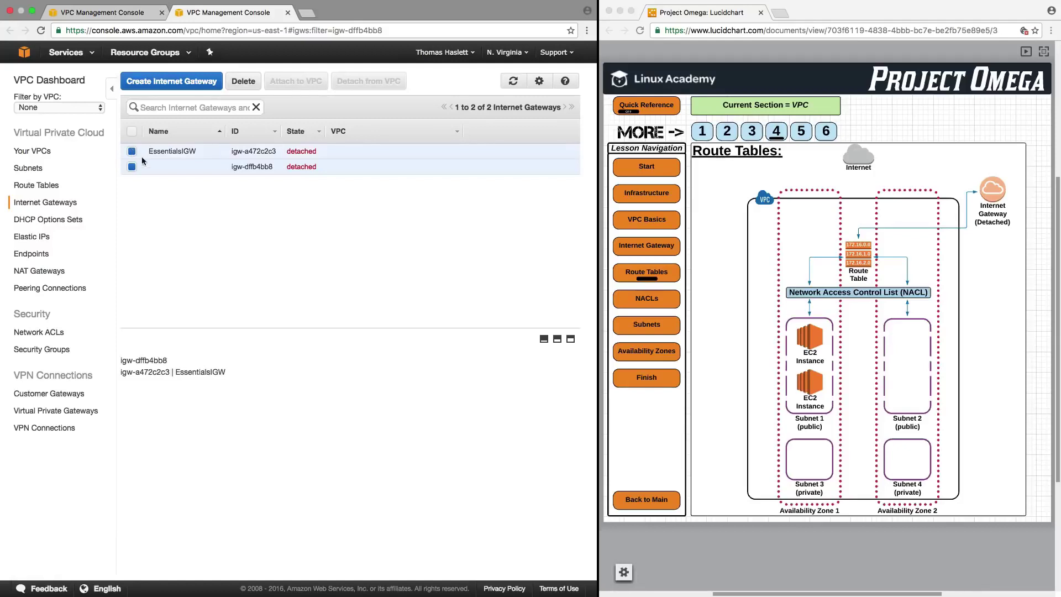
pyautogui.click(132, 167)
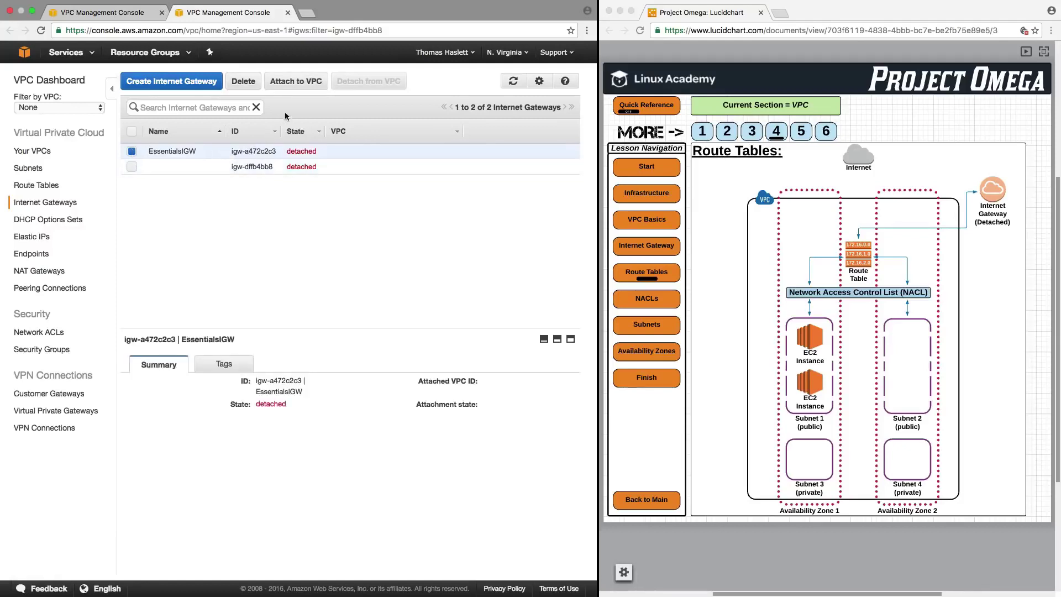
pyautogui.click(296, 82)
pyautogui.click(424, 252)
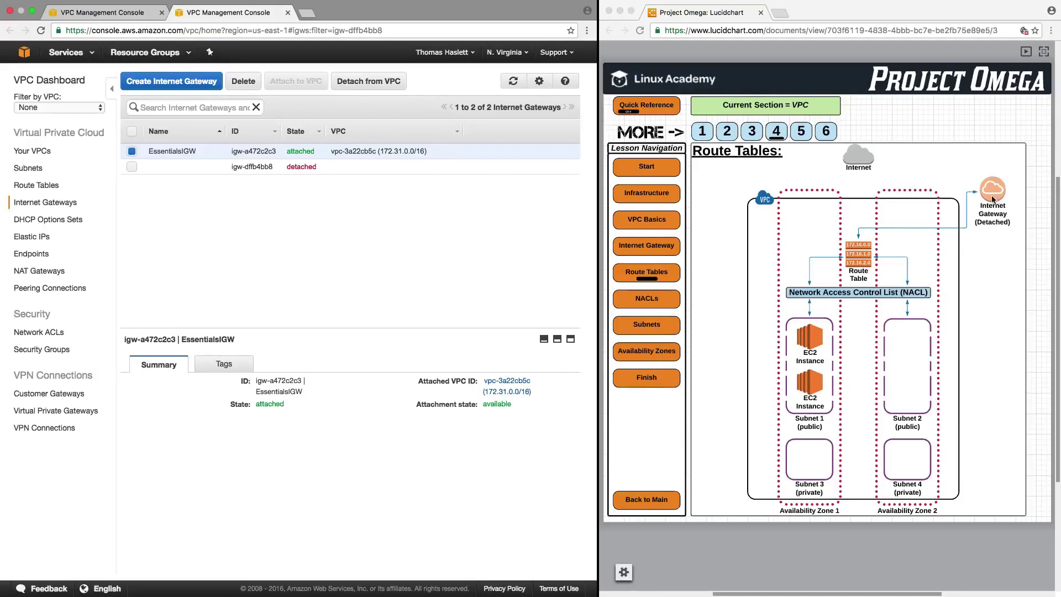
# Edit the routes of route table rtb-546e3232 and remove the 0.0.0.0/0 route.
pyautogui.click(111, 12)
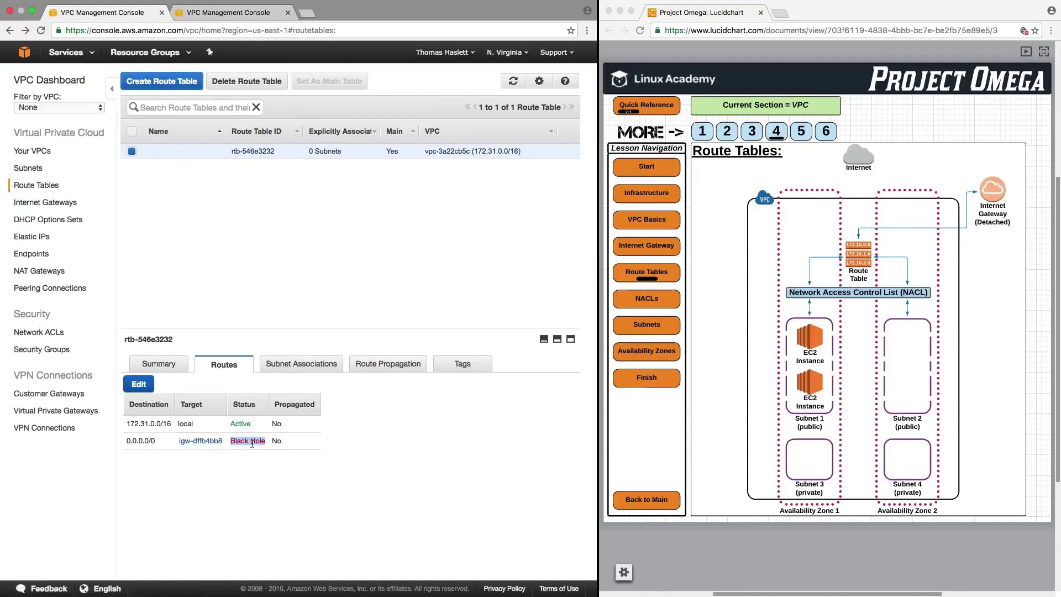
pyautogui.click(139, 383)
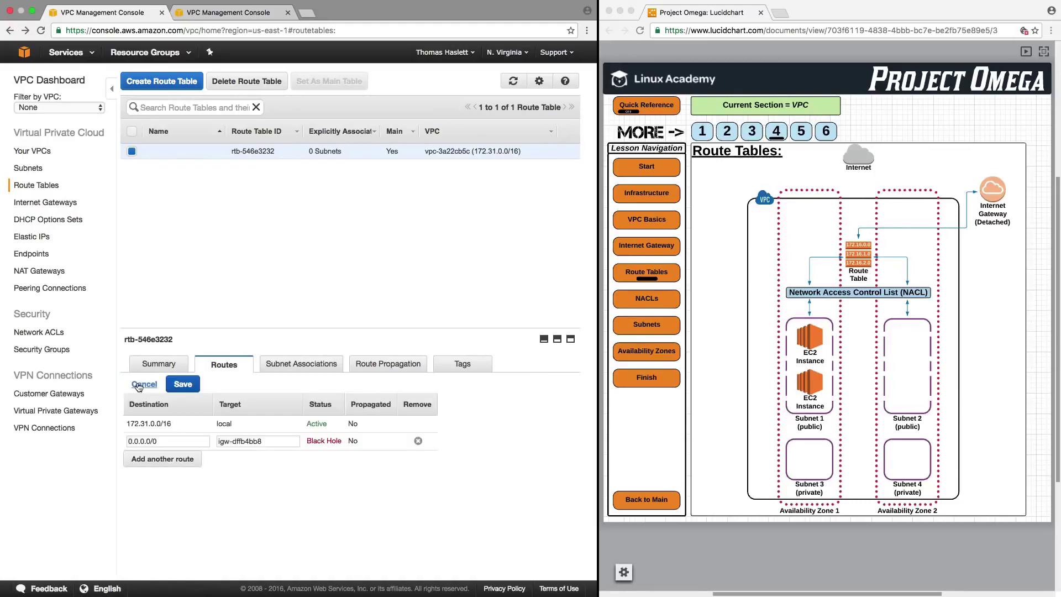
pyautogui.click(419, 441)
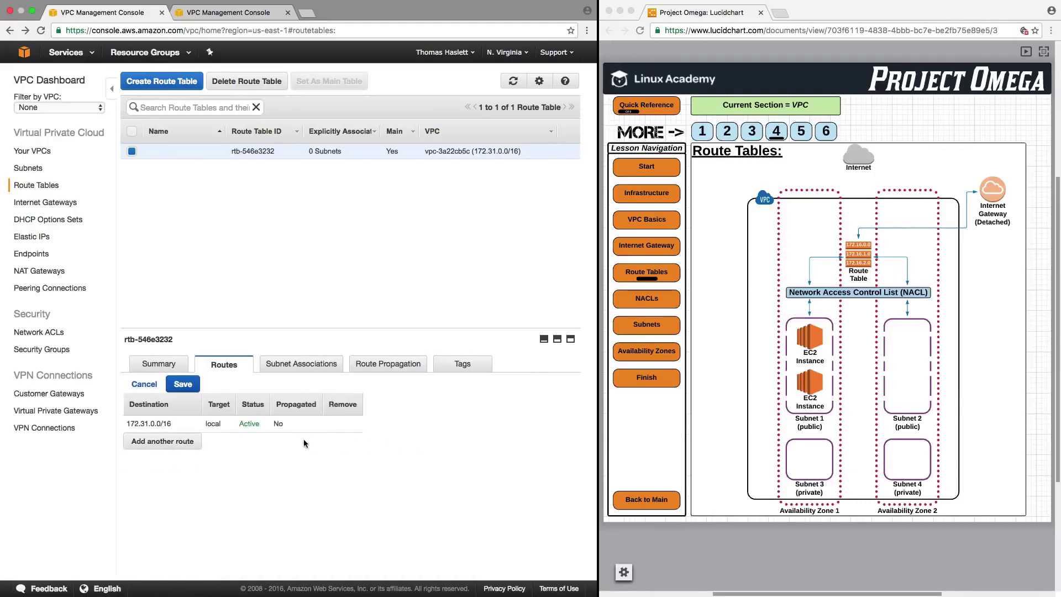
# Add a route to rtb-546e3232 with destination 0.0.0.0/0 and target igw-a472c2c3 (EssentialsIGW), and save the routes.
pyautogui.click(138, 442)
pyautogui.click(238, 441)
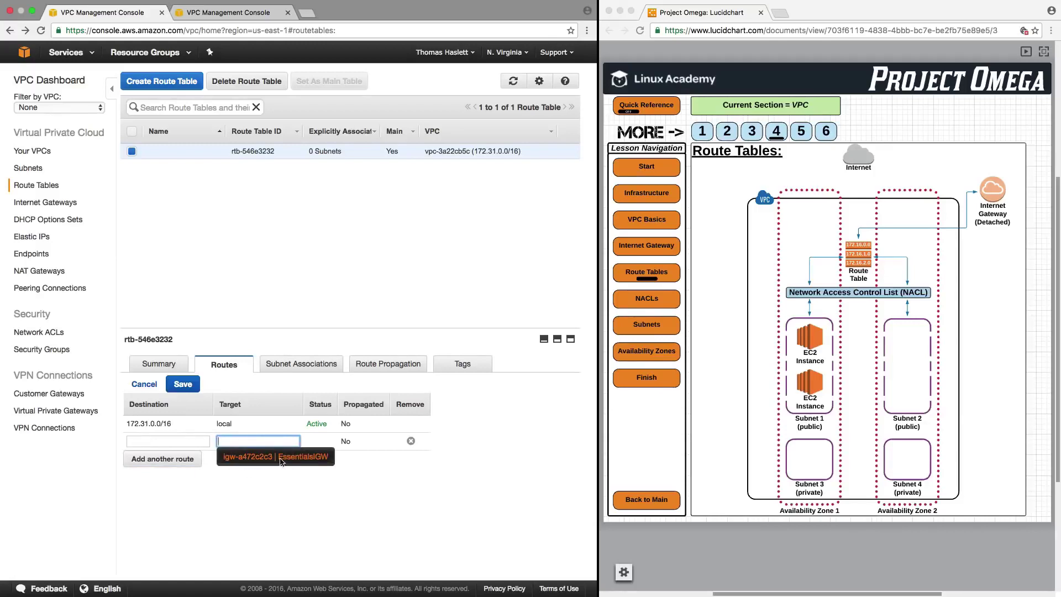
pyautogui.click(321, 462)
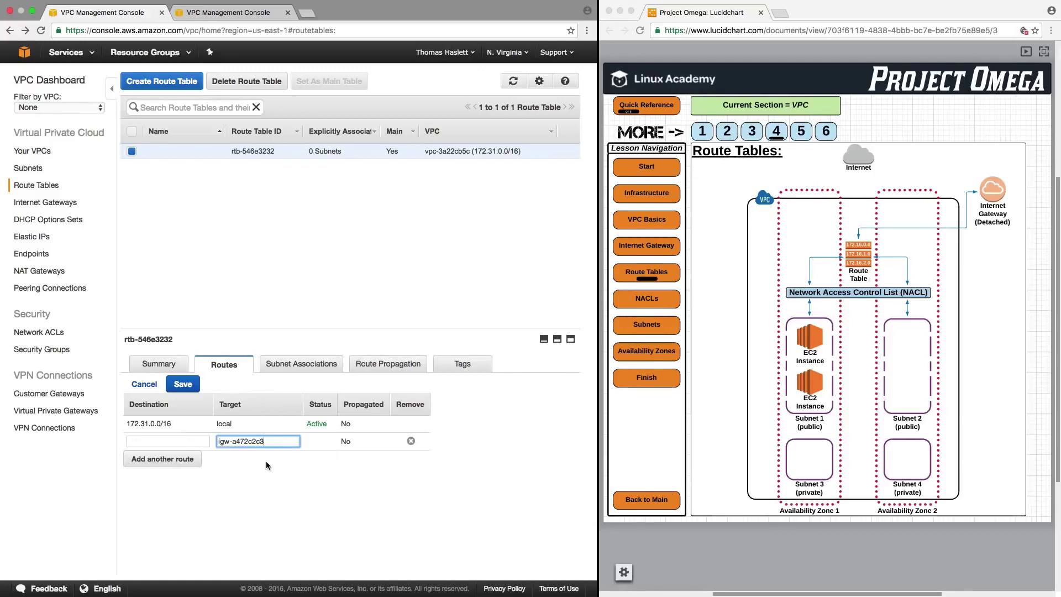
pyautogui.click(183, 384)
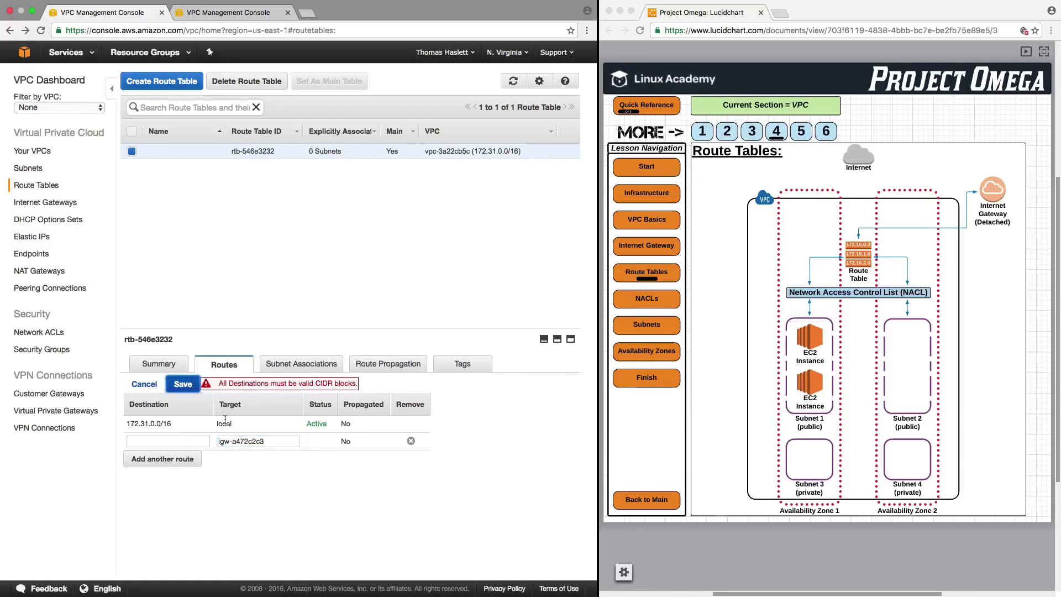
pyautogui.click(171, 441)
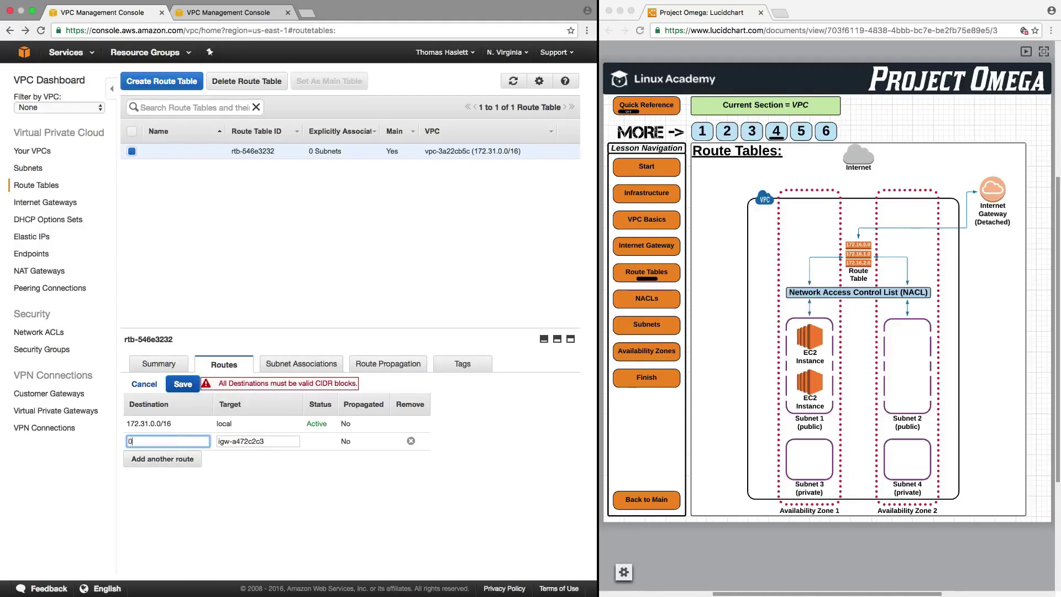
pyautogui.write('0.0.0/0')
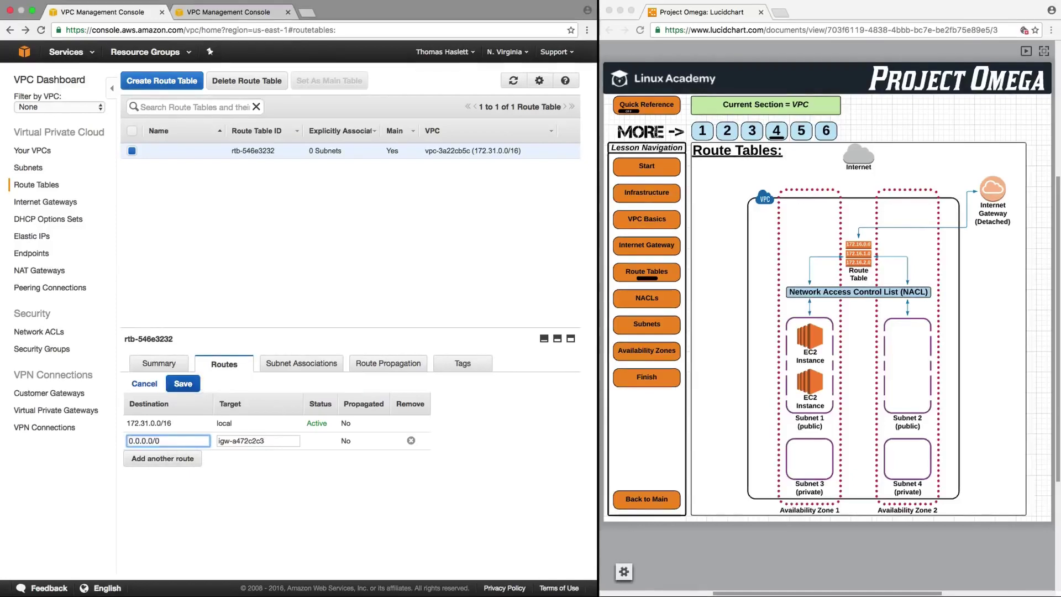
pyautogui.click(183, 383)
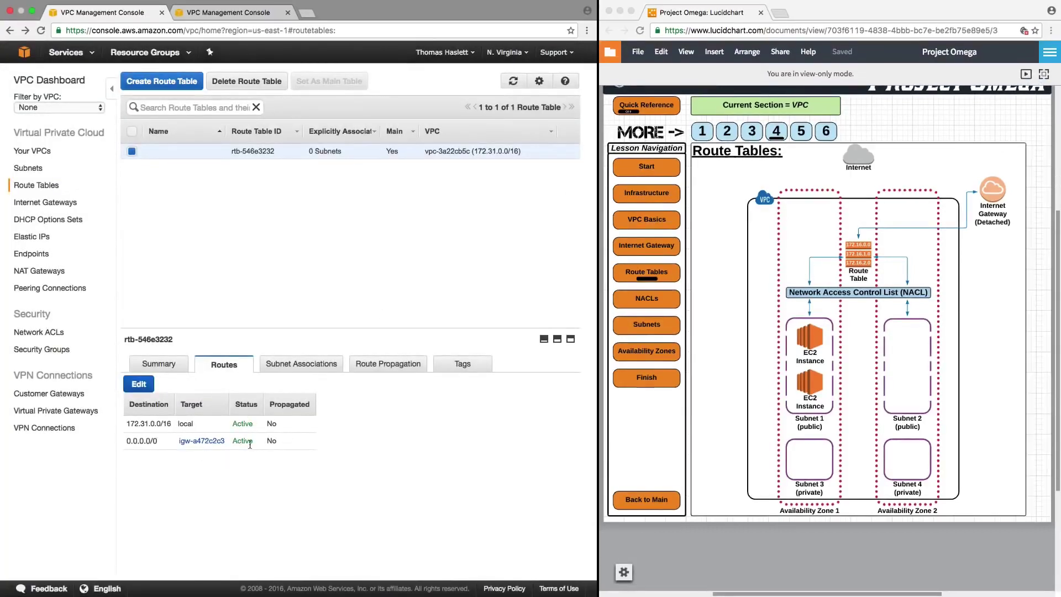
# Compare the route table diagrams on lesson pages 4 and 5, and open page 6 with the route table rules.
pyautogui.click(969, 268)
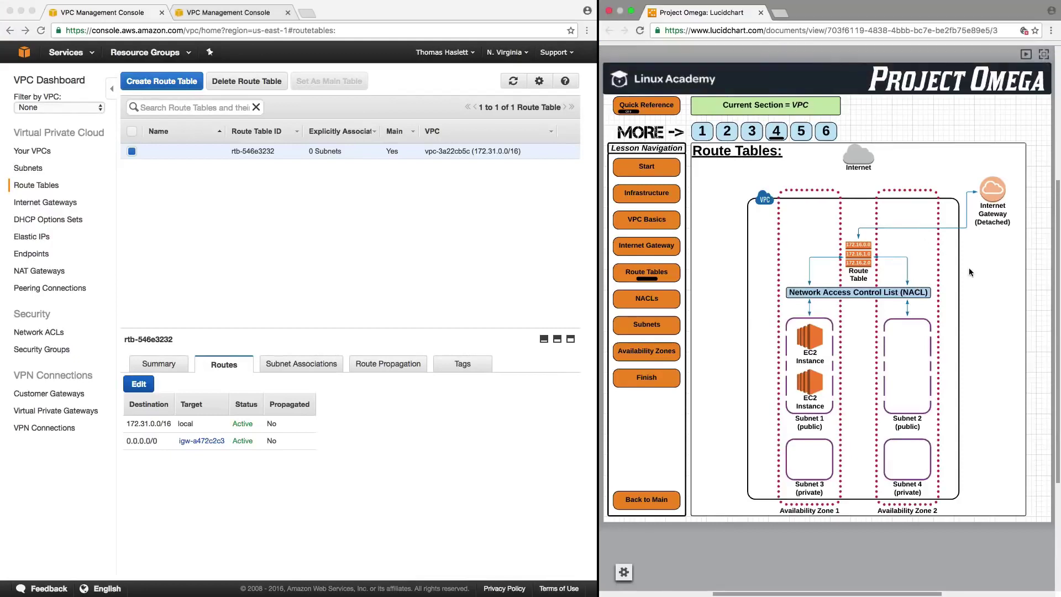
pyautogui.click(802, 133)
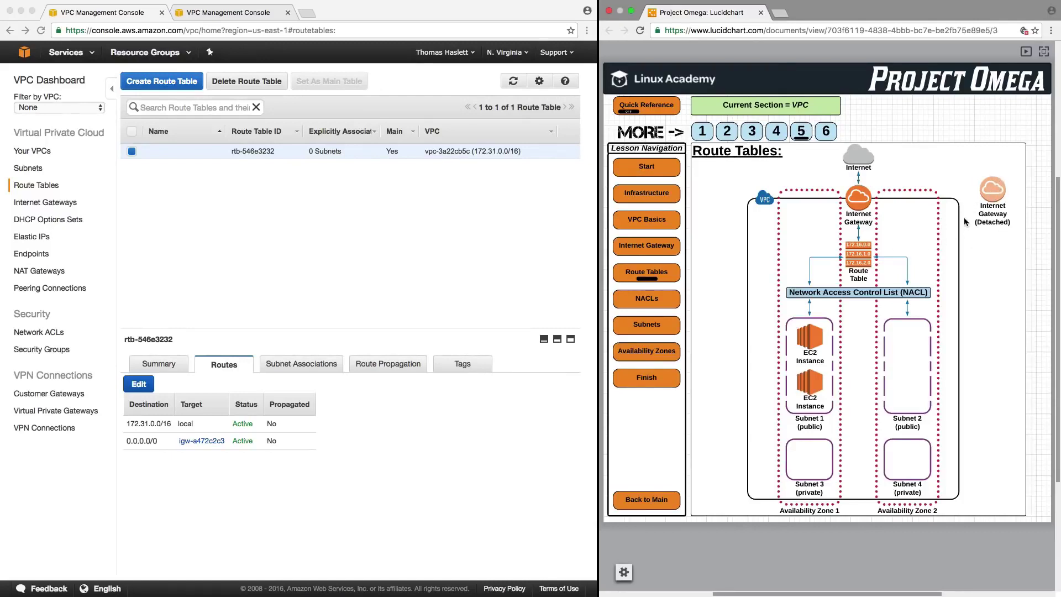
pyautogui.click(777, 133)
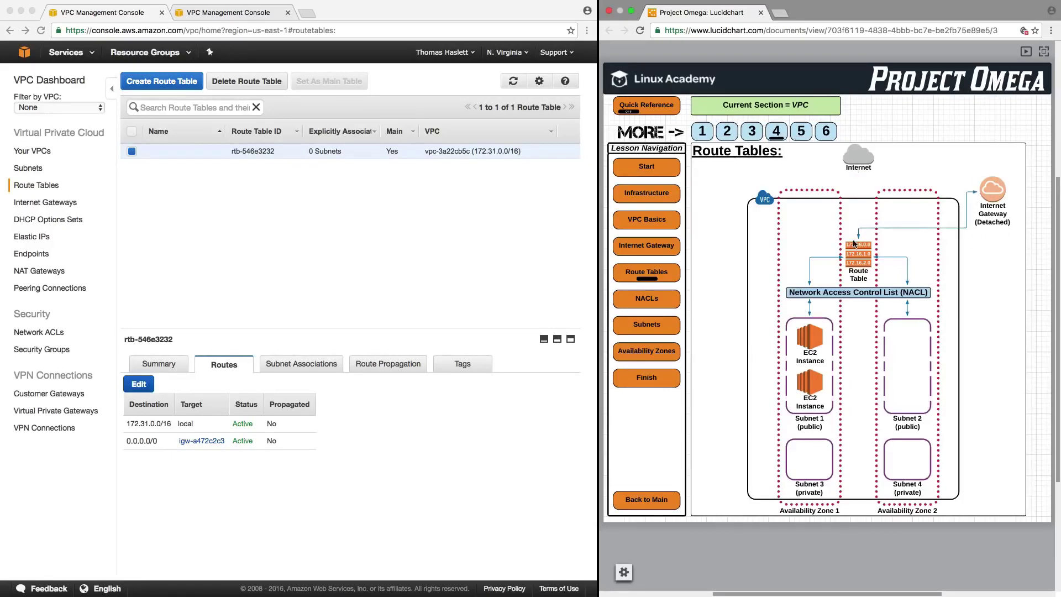
pyautogui.click(802, 132)
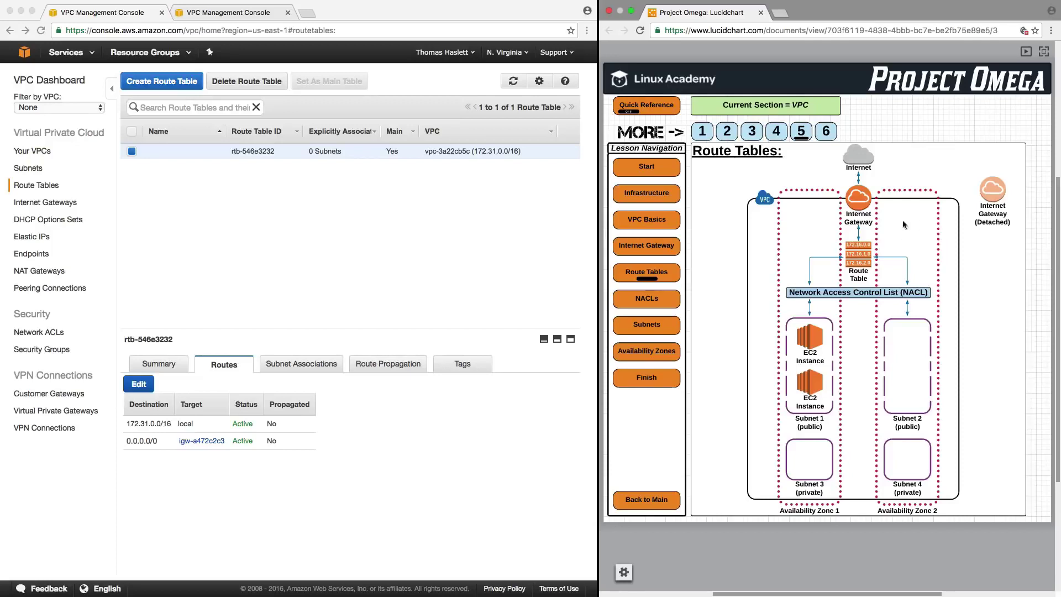
pyautogui.click(776, 135)
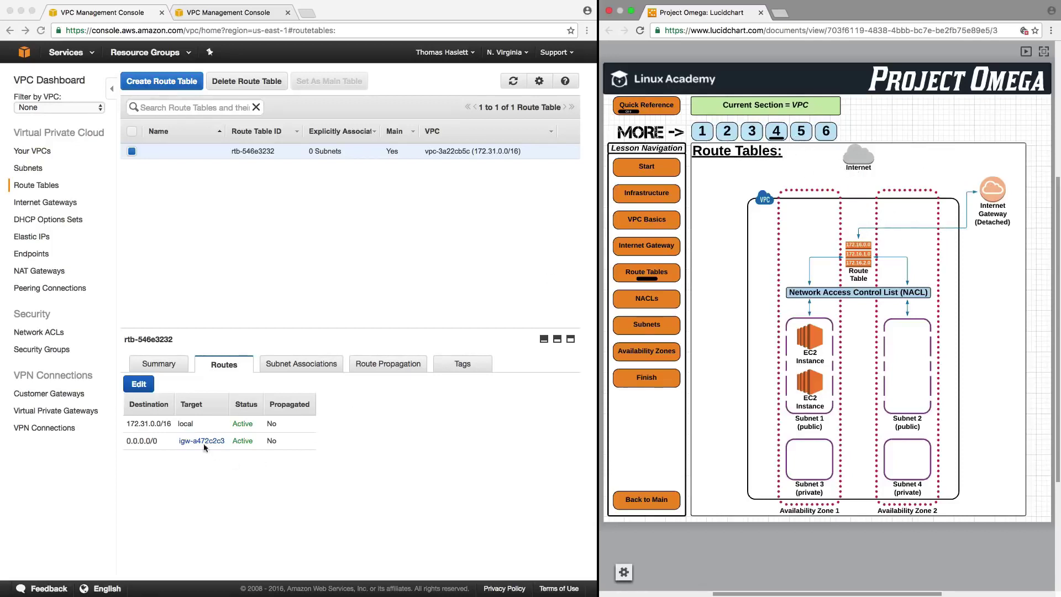
pyautogui.click(800, 136)
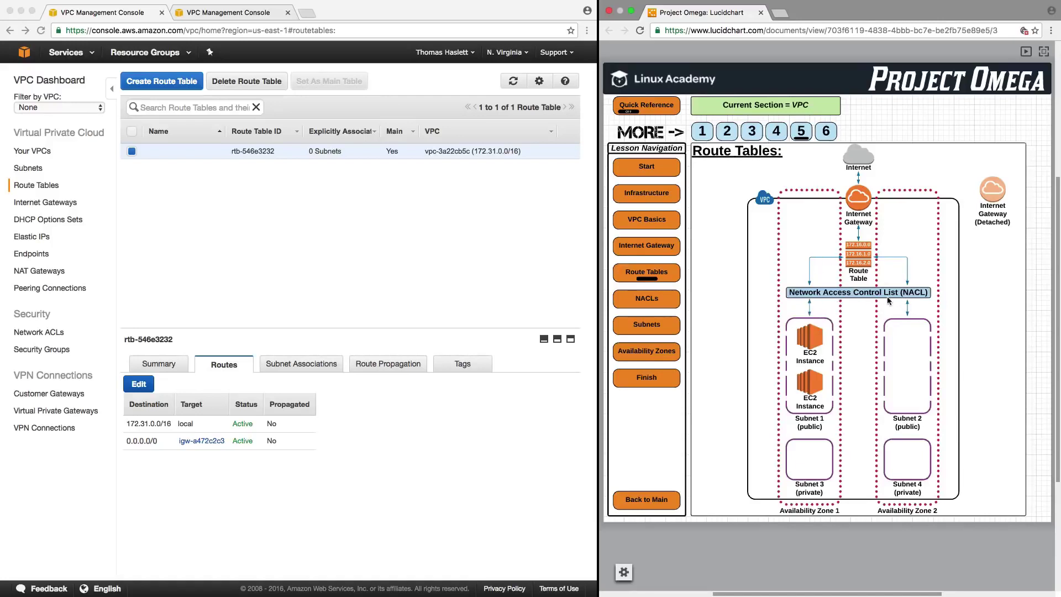
pyautogui.click(826, 134)
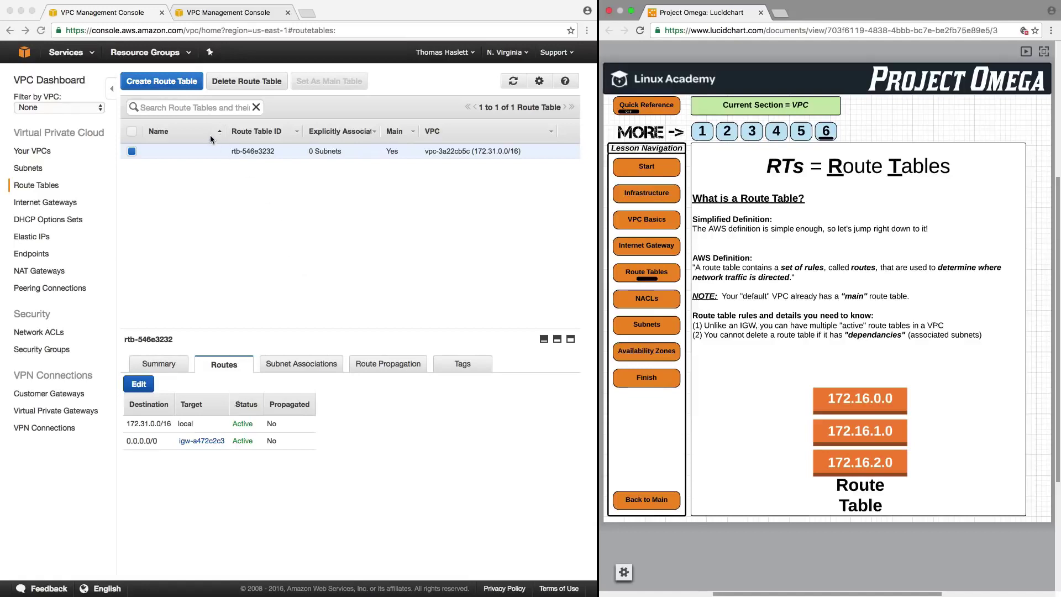
# Create a route table named EssentialsRT in vpc-3a22cb5c (172.31.0.0/16).
pyautogui.click(172, 83)
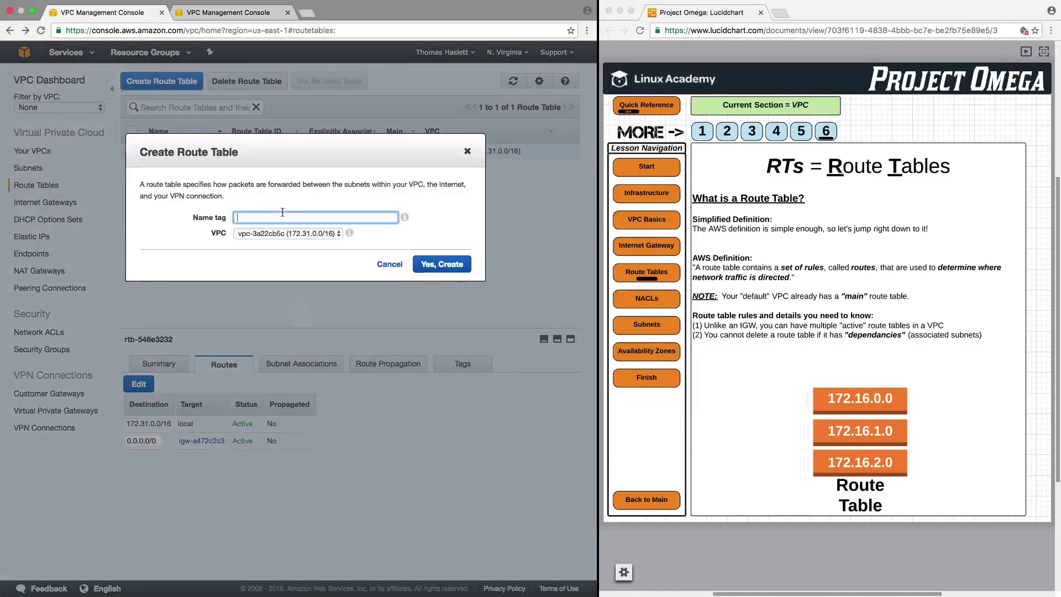
pyautogui.write('EssentialsRT')
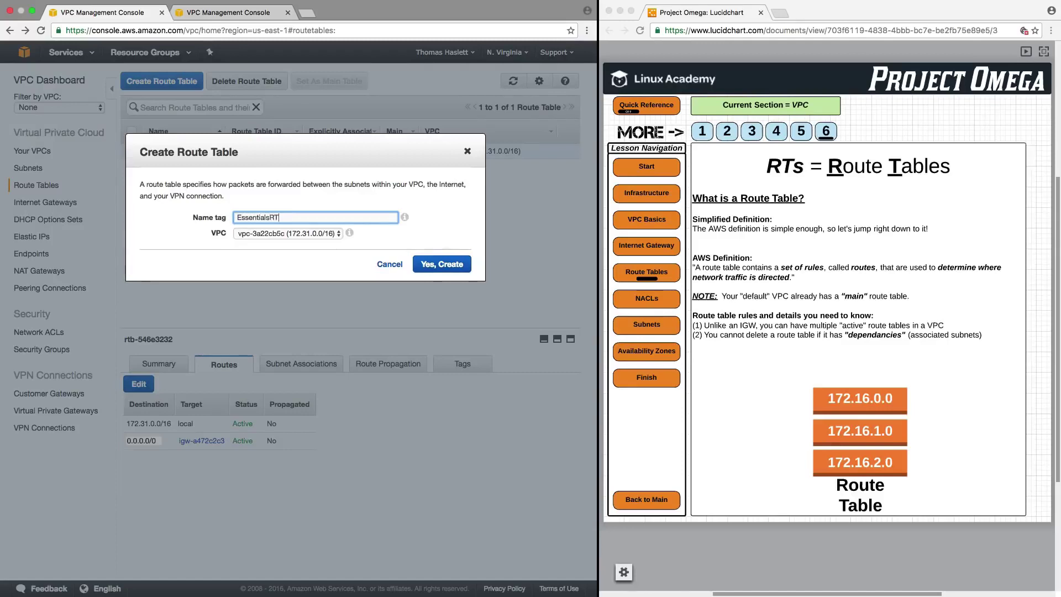
pyautogui.click(292, 233)
pyautogui.click(282, 234)
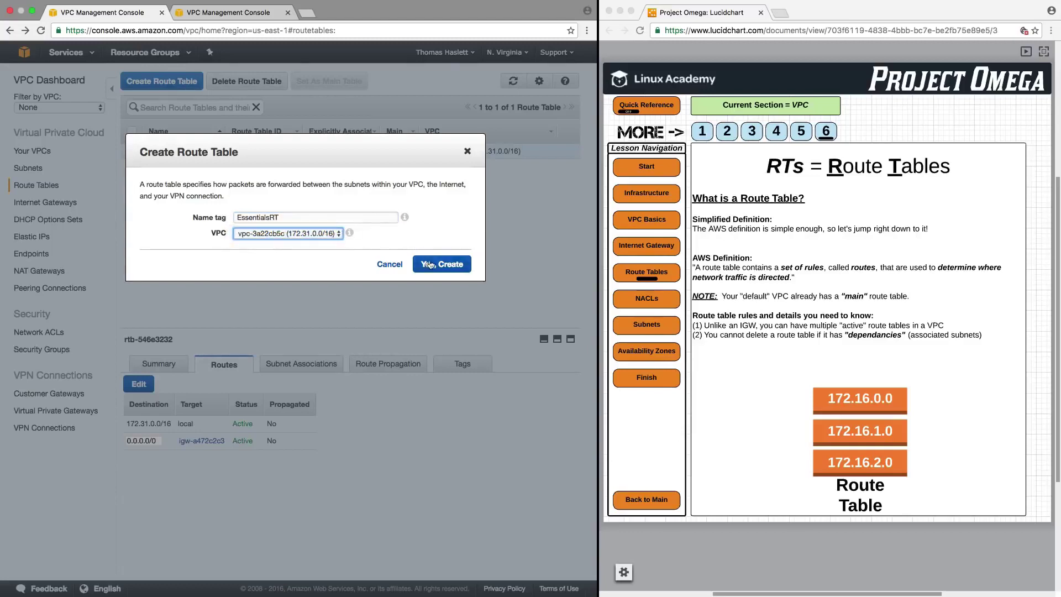
pyautogui.click(448, 265)
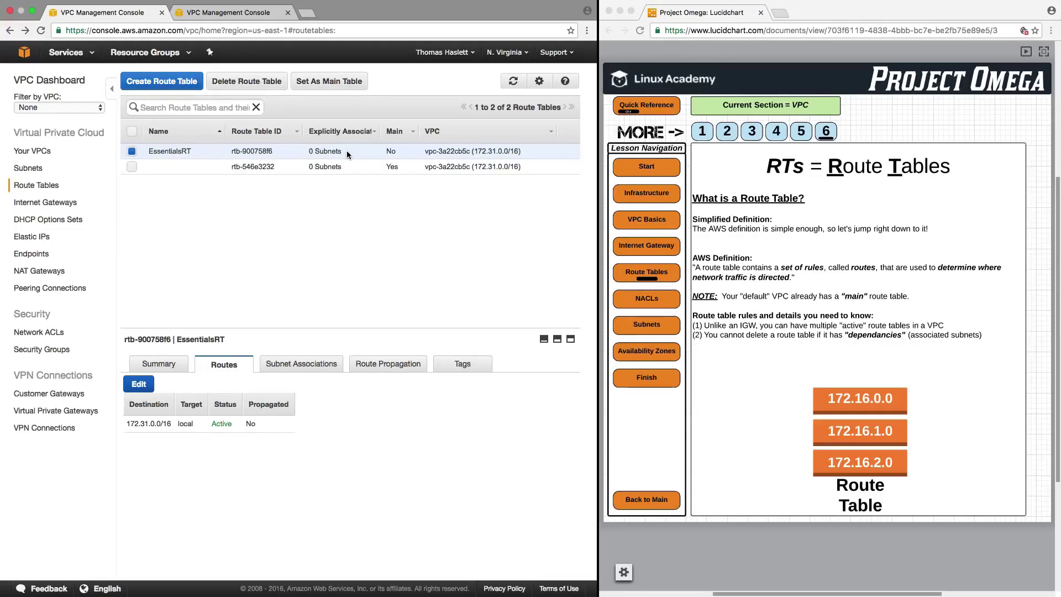
# Show page 5 of the lesson and try to delete the main route table rtb-546e3232.
pyautogui.click(267, 168)
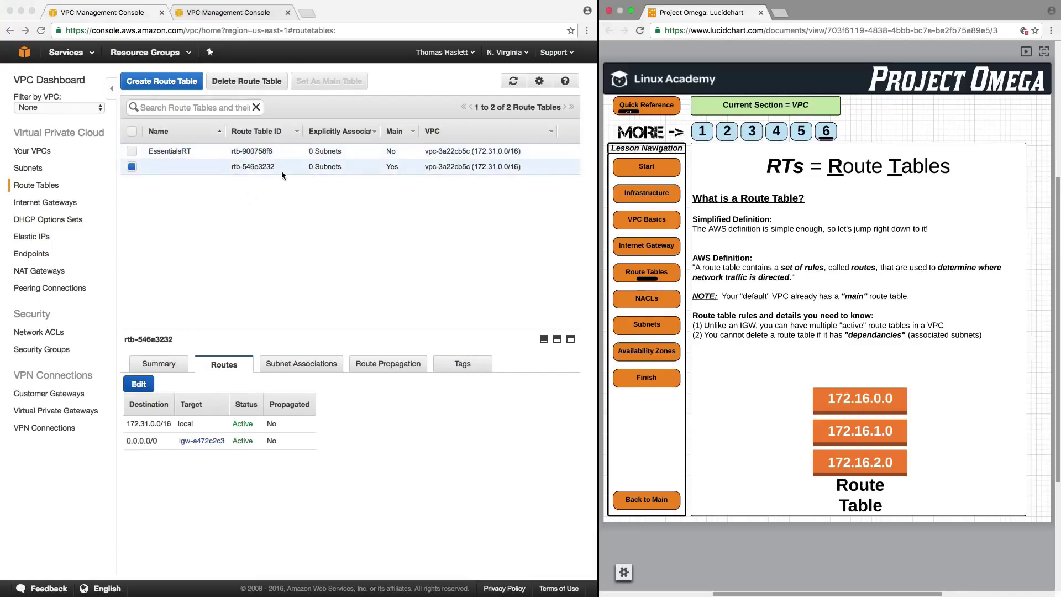
pyautogui.click(801, 133)
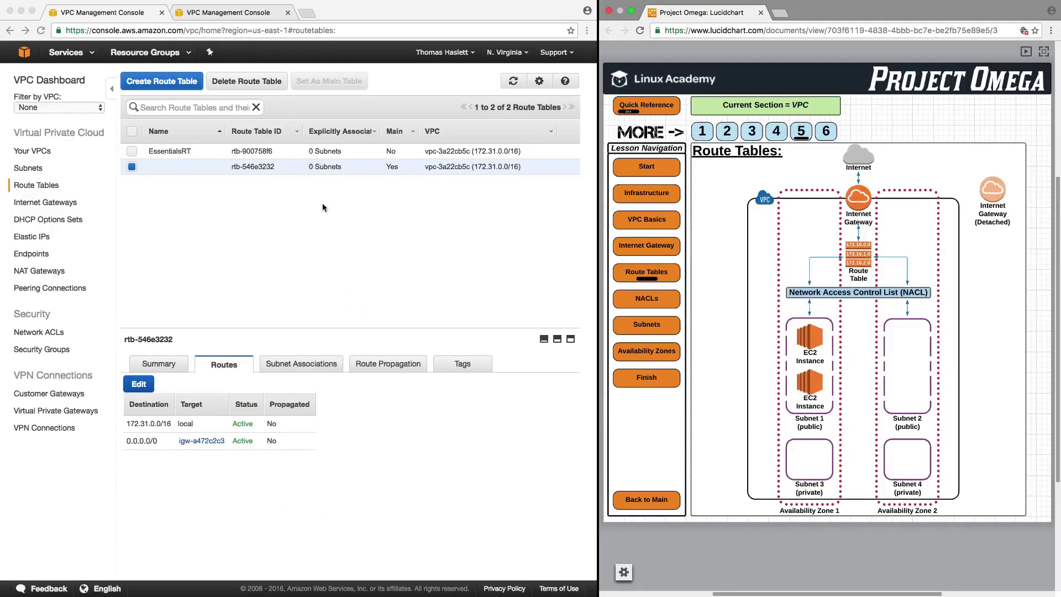
pyautogui.click(271, 87)
pyautogui.click(433, 214)
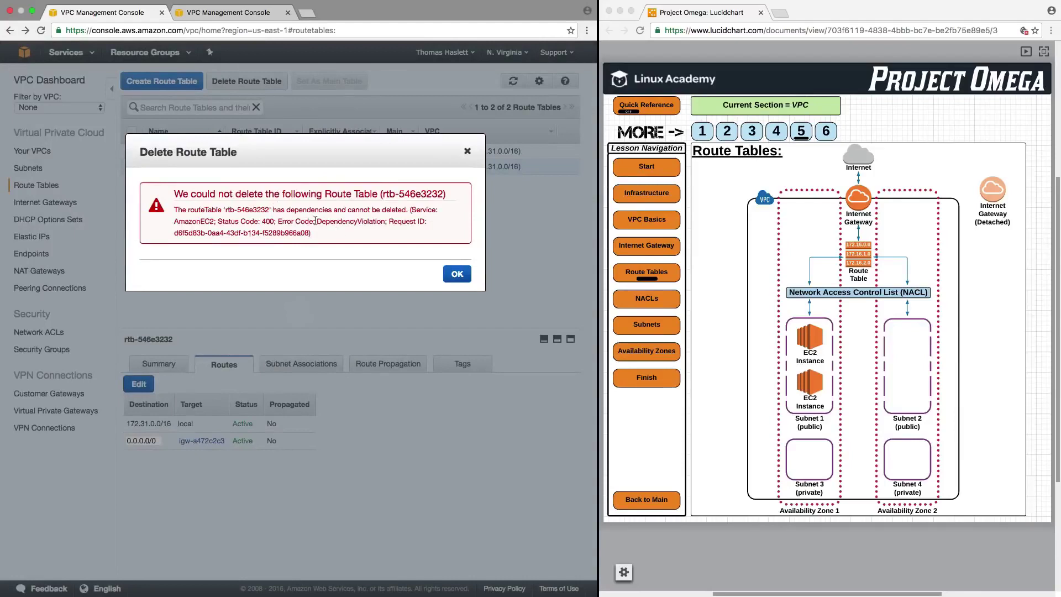
pyautogui.click(461, 272)
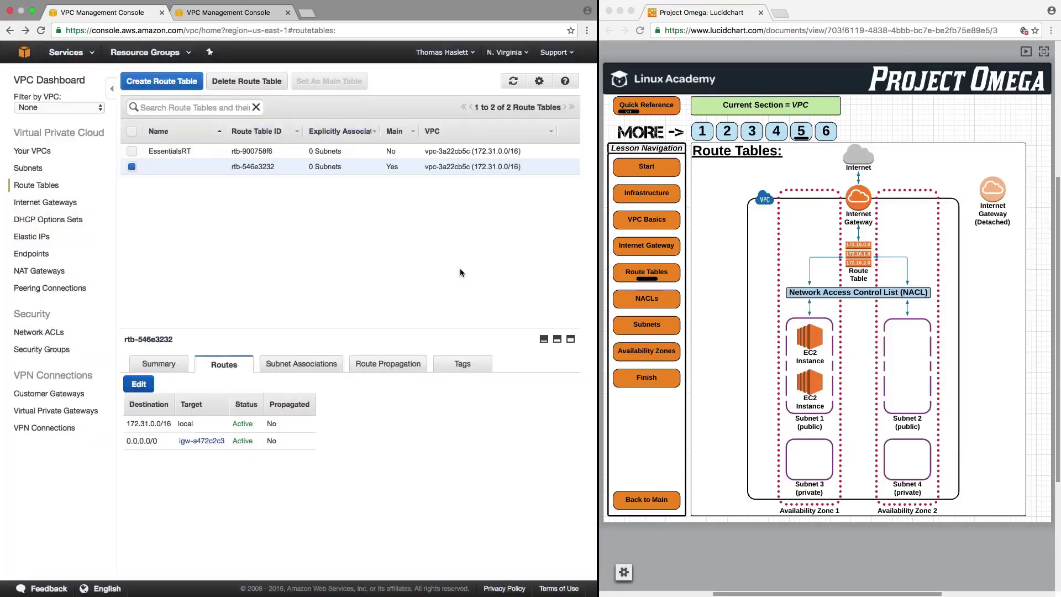
# Delete the EssentialsRT route table and return to page 6 of the lesson.
pyautogui.click(169, 151)
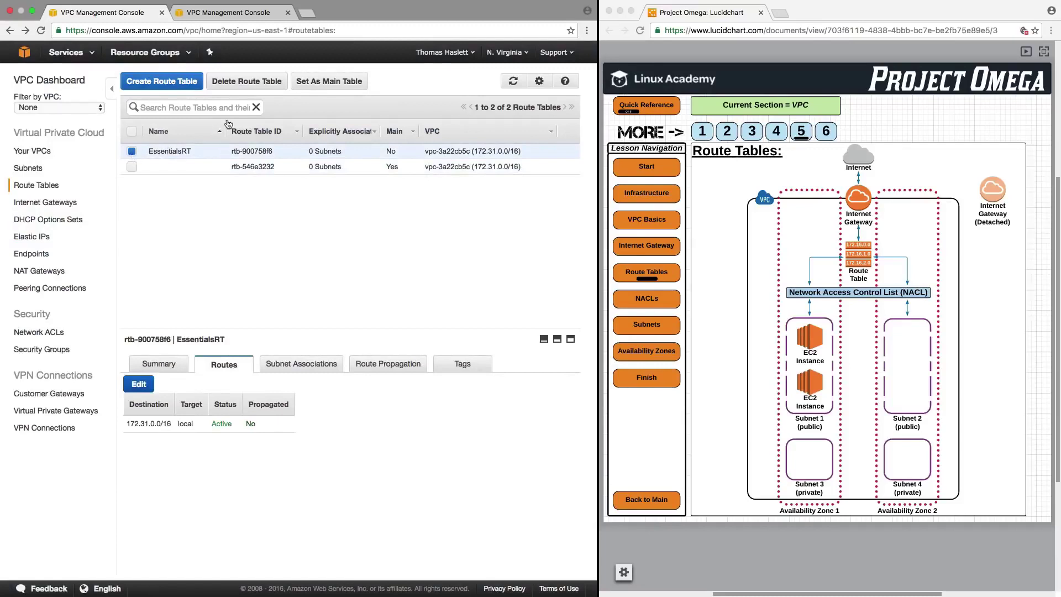
pyautogui.click(273, 84)
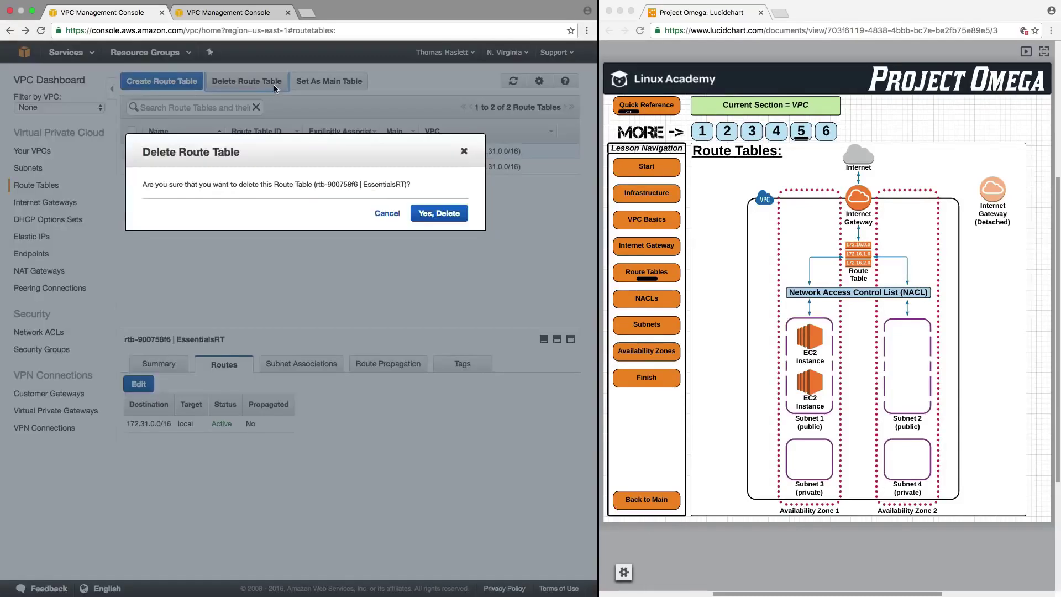
pyautogui.click(431, 213)
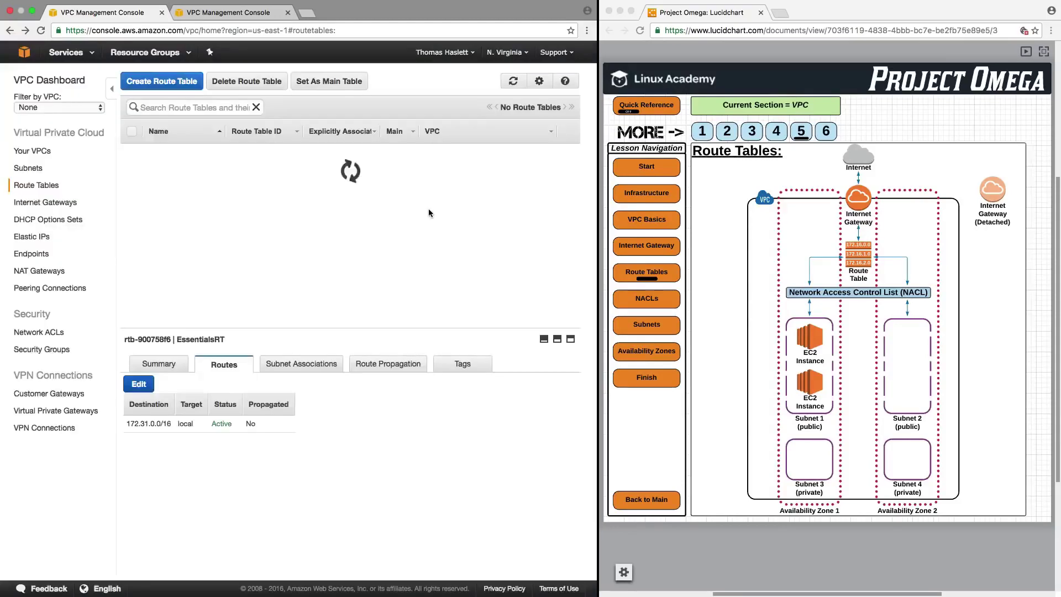
pyautogui.click(289, 154)
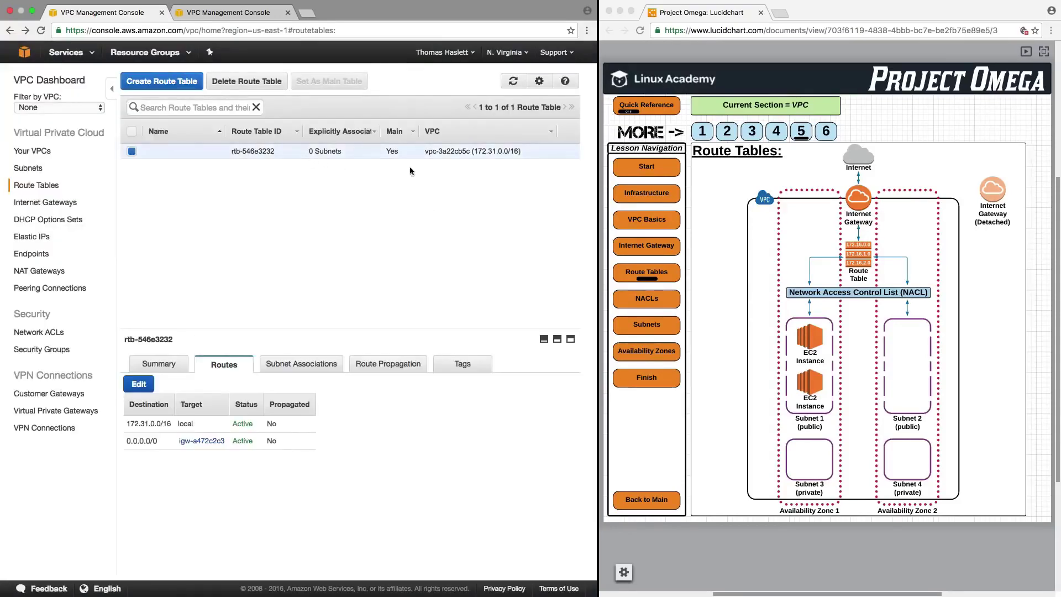
pyautogui.click(825, 133)
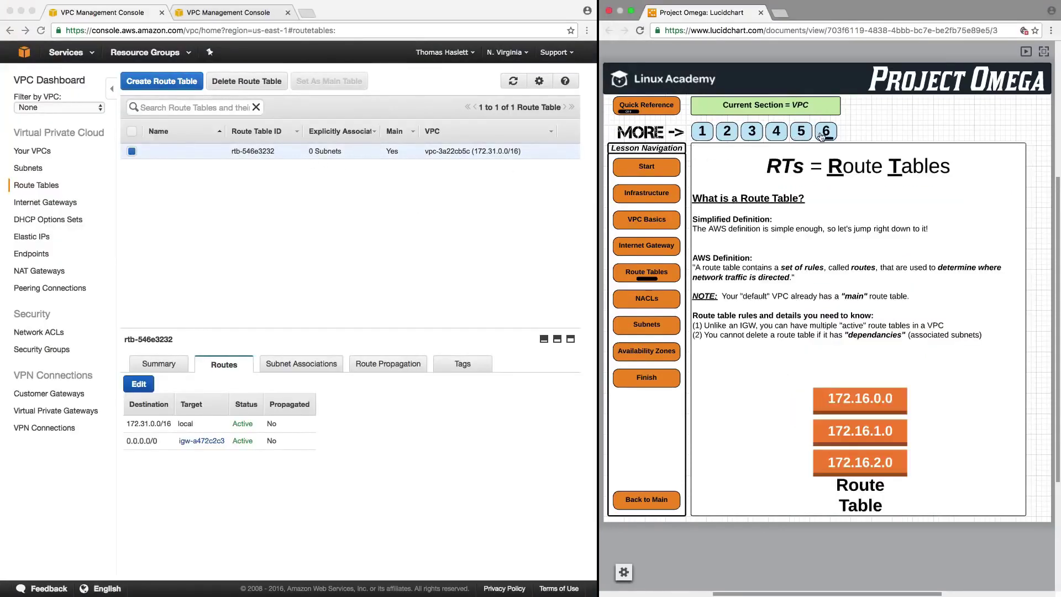